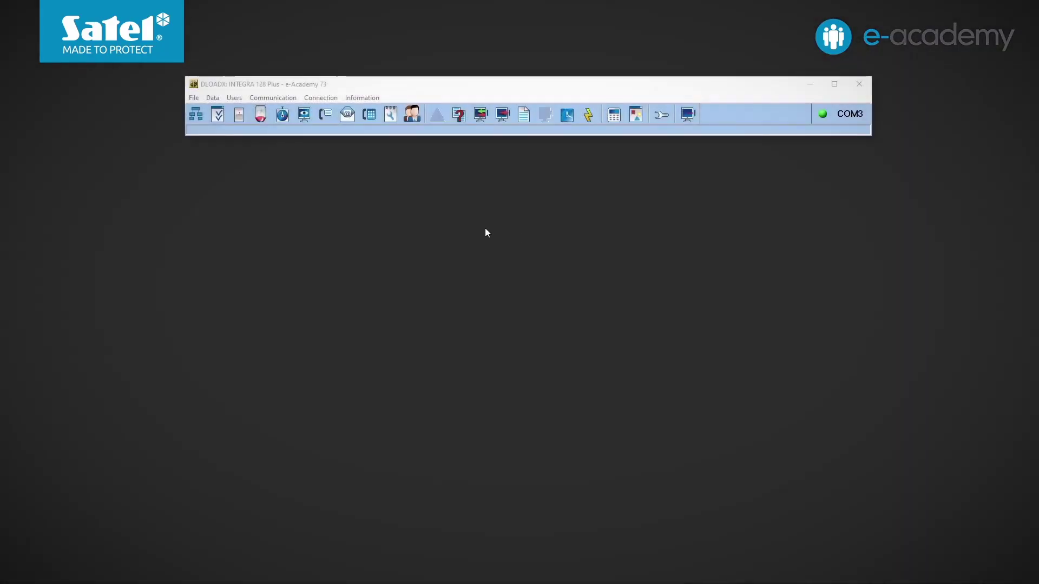
Read the ACU-100 module's data from Expansion modules – Bus 1 in the Hardware structure
click(195, 116)
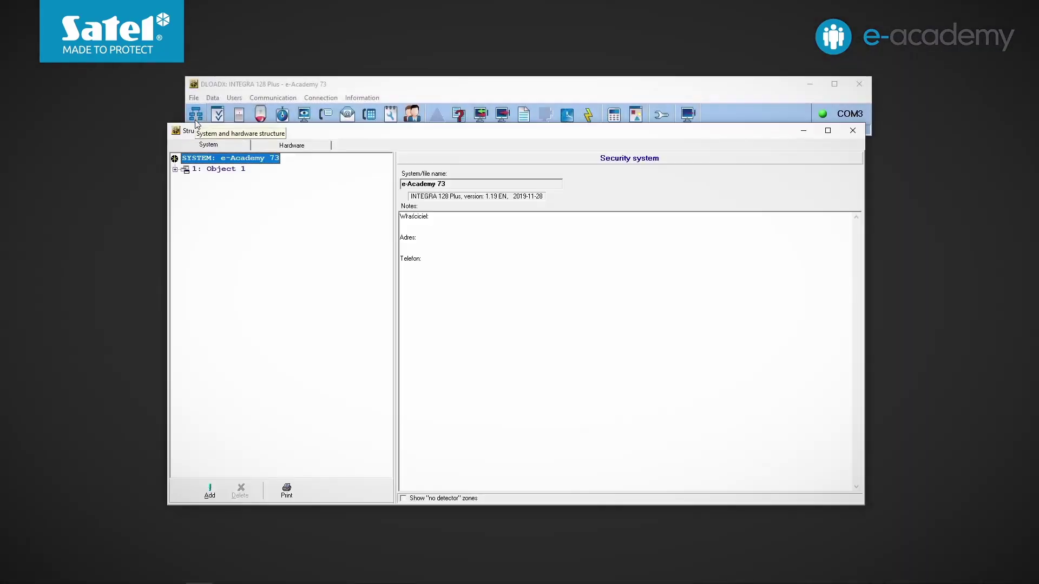
drag(318, 133, 326, 156)
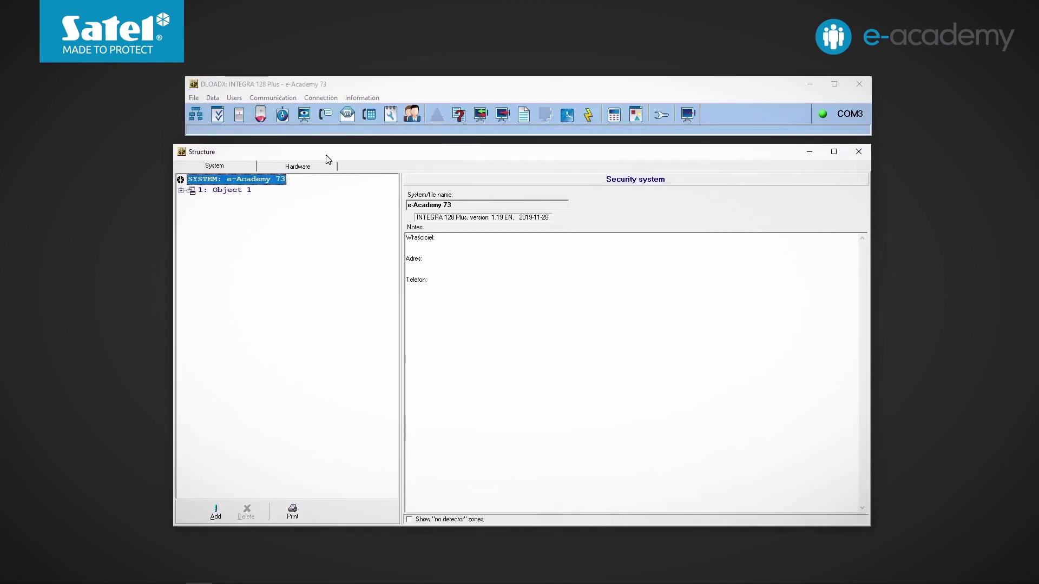
click(300, 166)
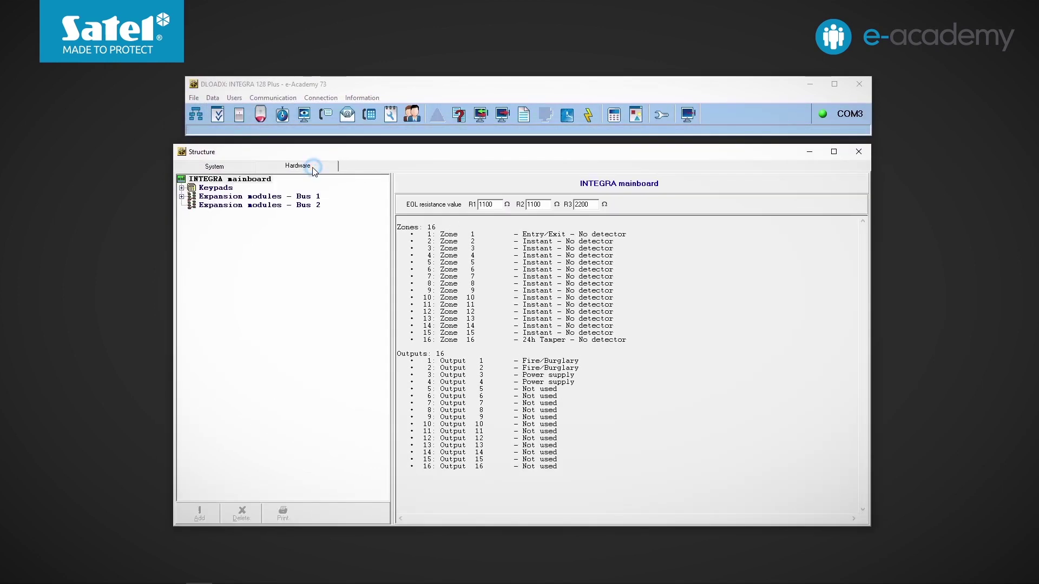
click(182, 196)
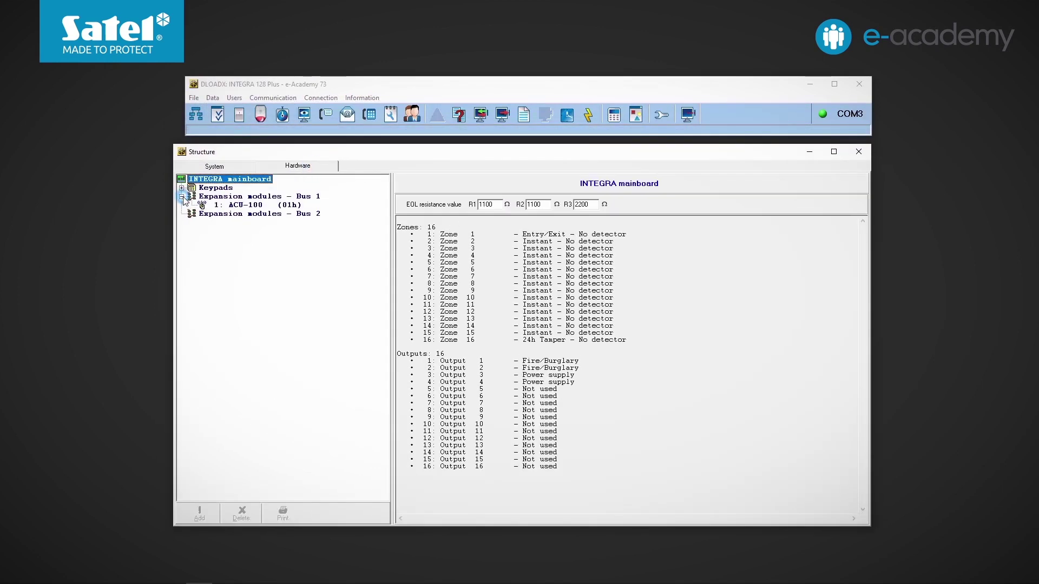
click(254, 205)
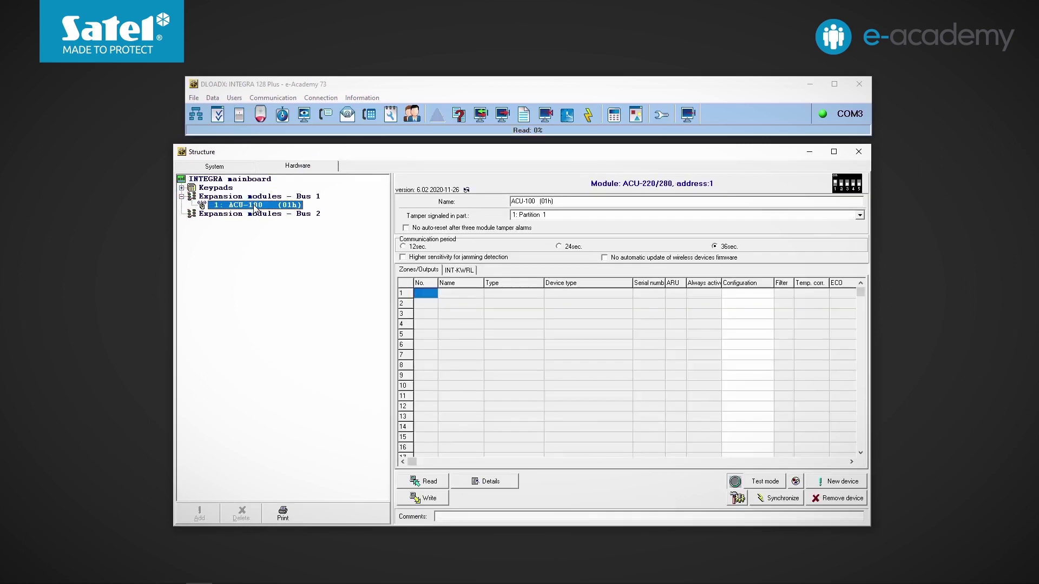
click(436, 484)
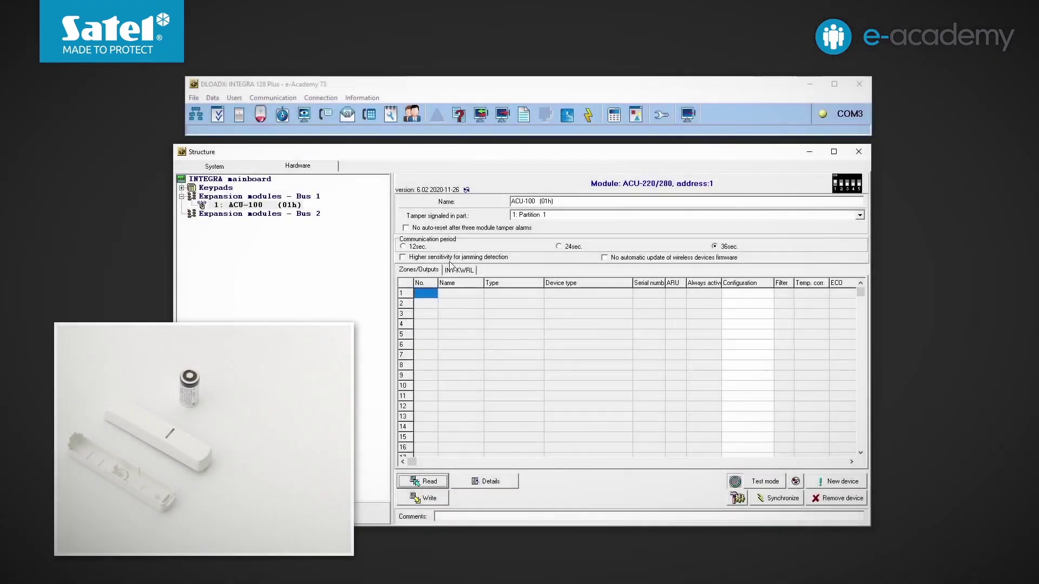
Register the ARD-200 reorientation detector with serial 12001 on the ACU-100
click(836, 482)
text(1)
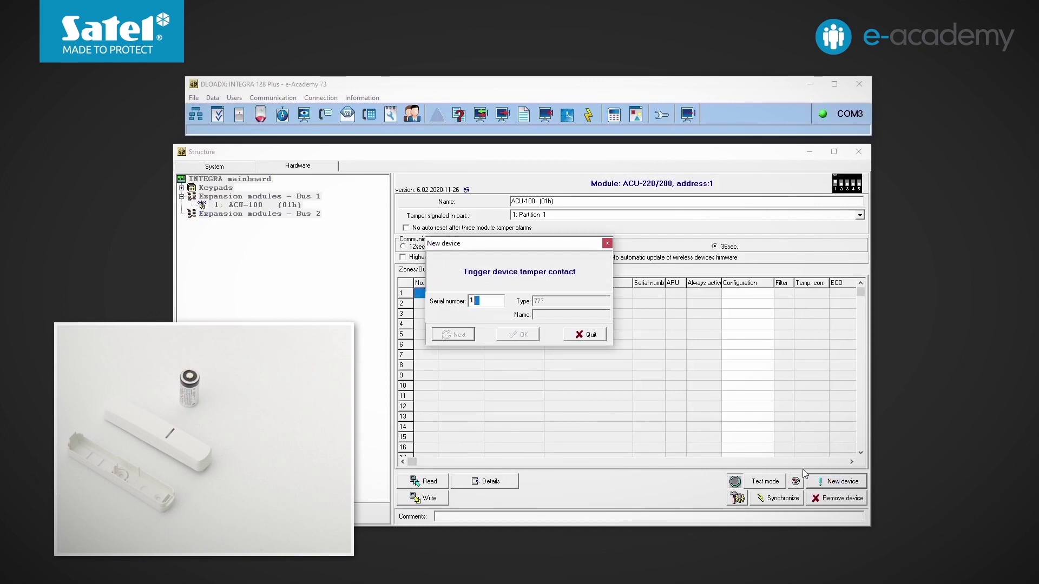
text(2001)
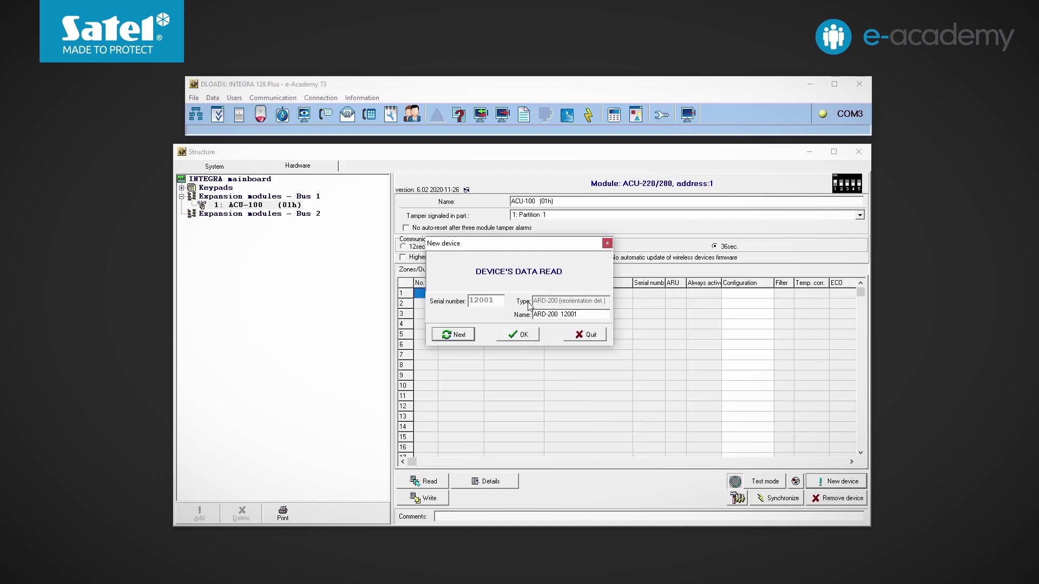
click(522, 335)
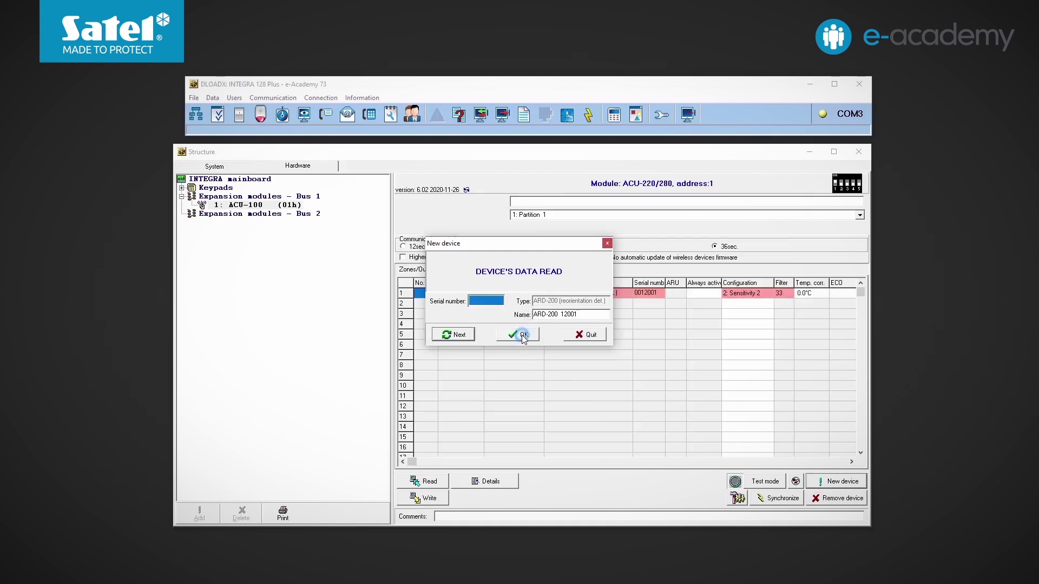
click(523, 337)
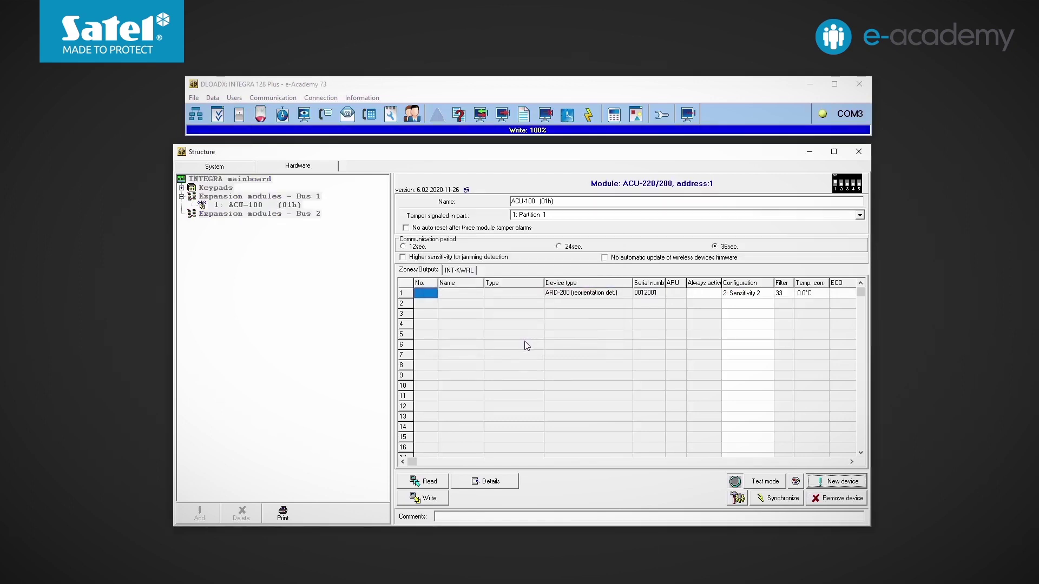
Run module identification and write the changes, assigning the ARD-200 to zone 17
click(491, 498)
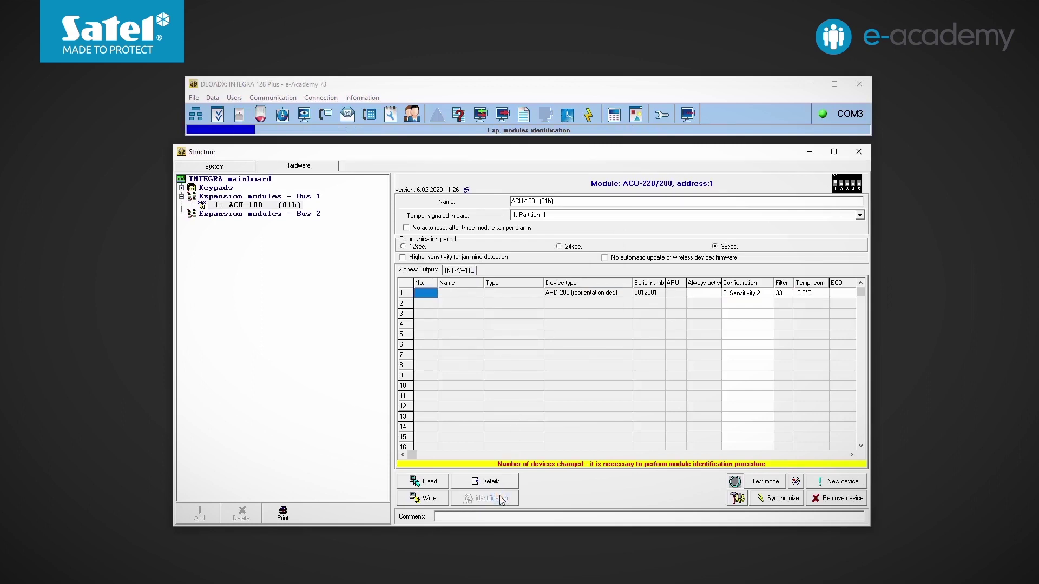
click(516, 310)
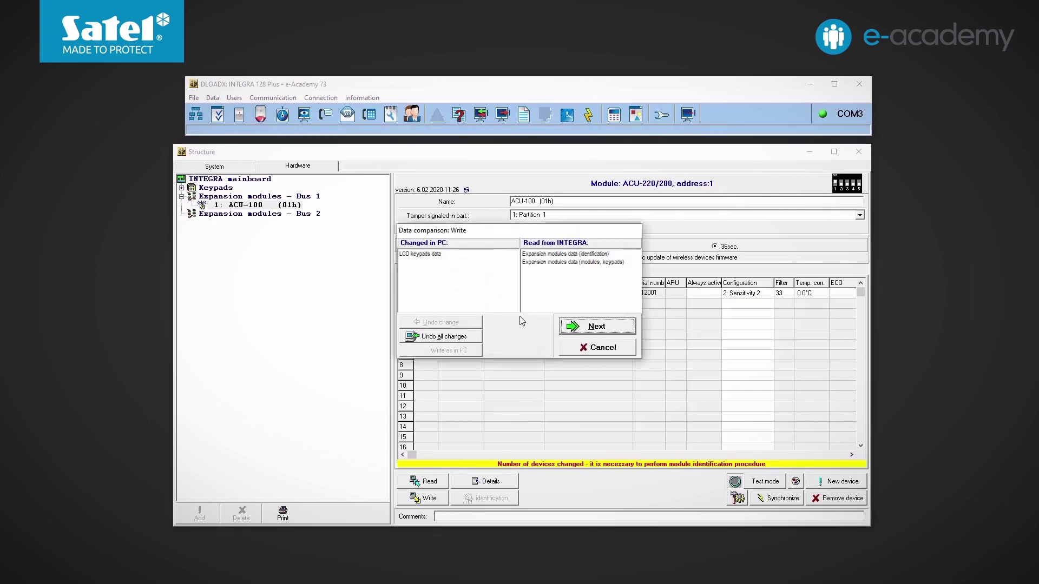
click(596, 327)
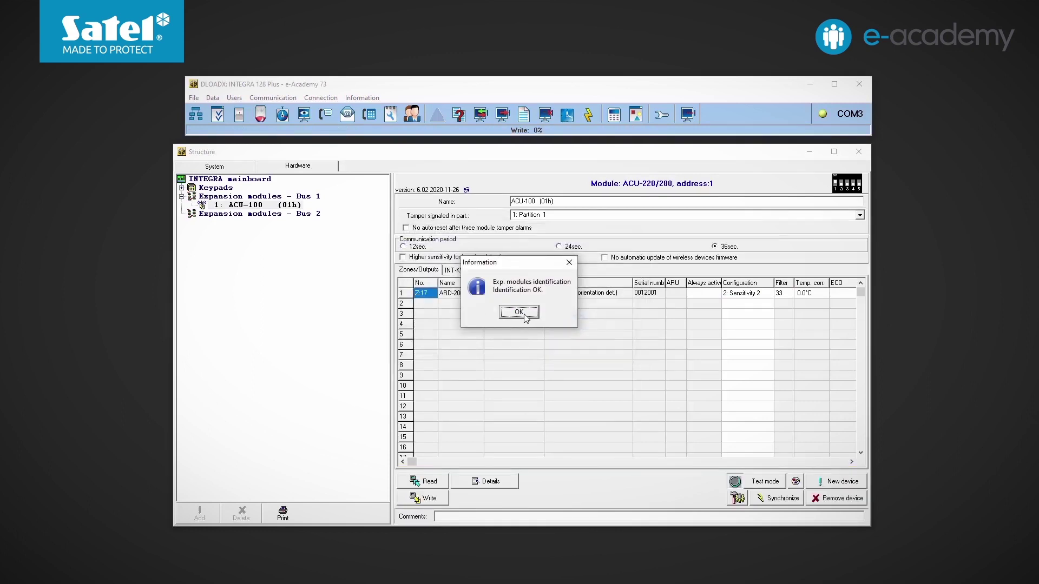
click(520, 313)
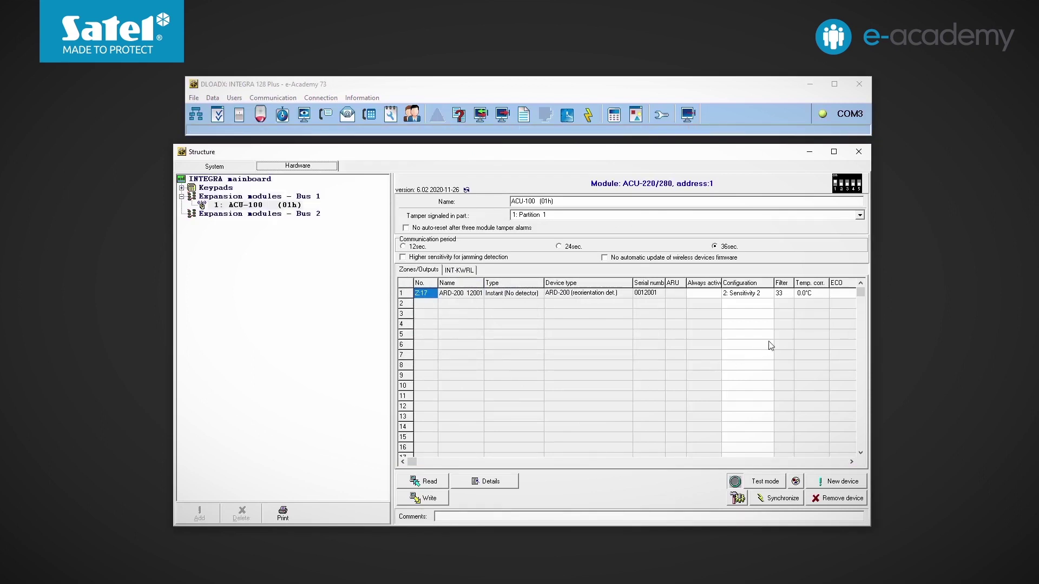
click(819, 293)
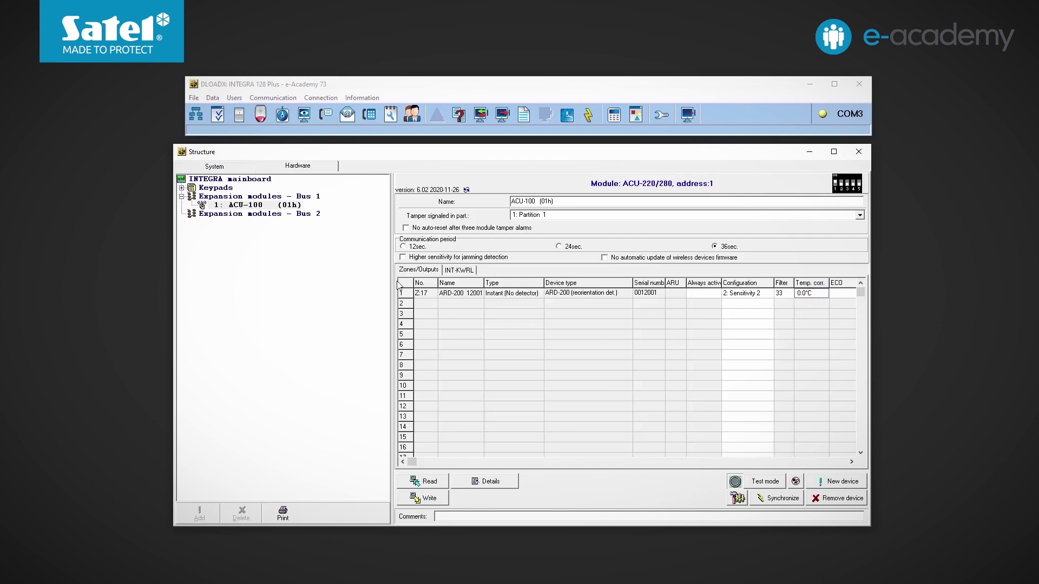
Set zone 17 to wiring 4: 2EOL/NC and zone type 47: No alarm action, then write it
click(238, 115)
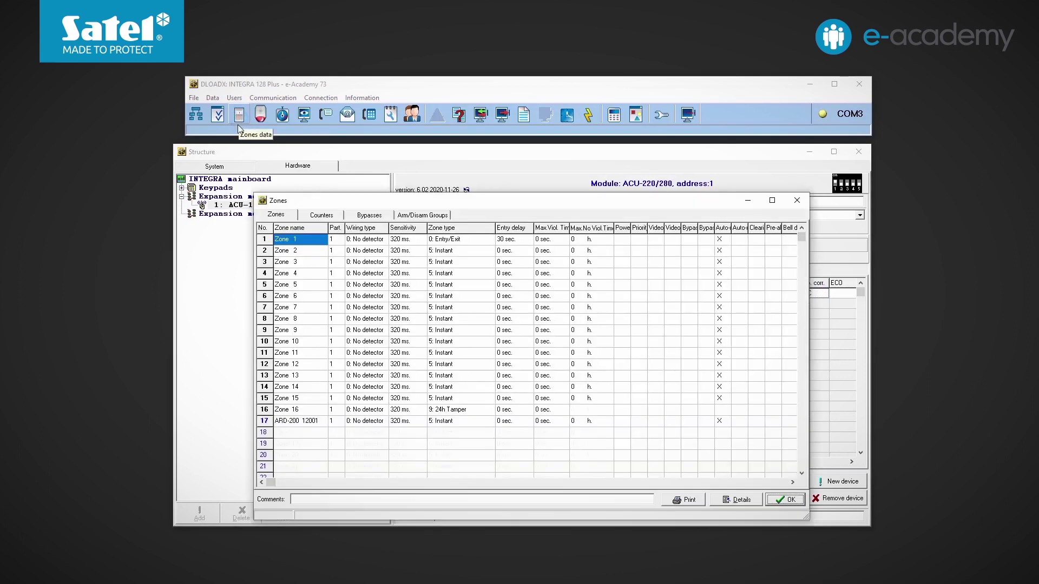
click(383, 422)
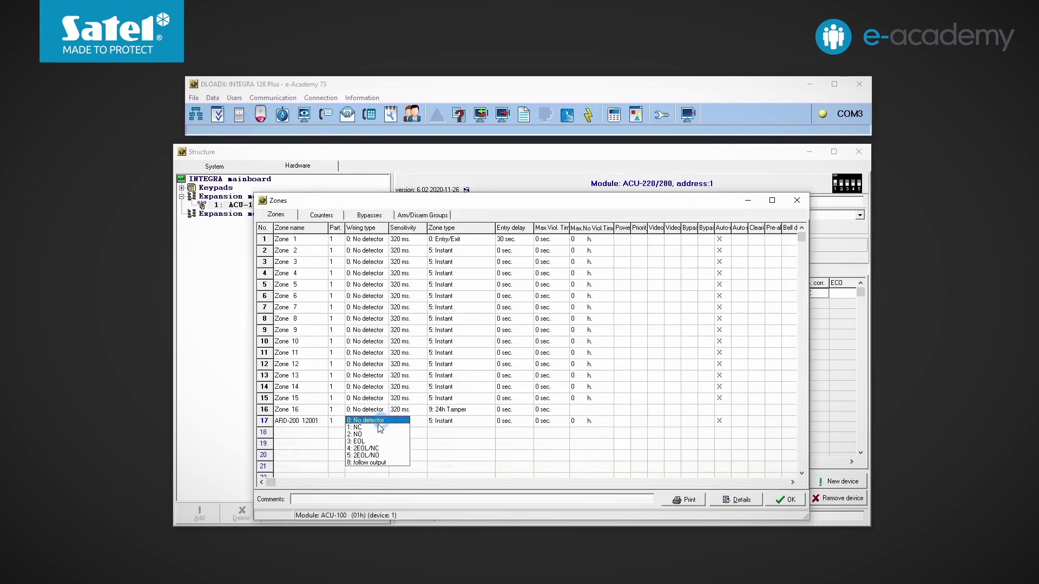
click(369, 449)
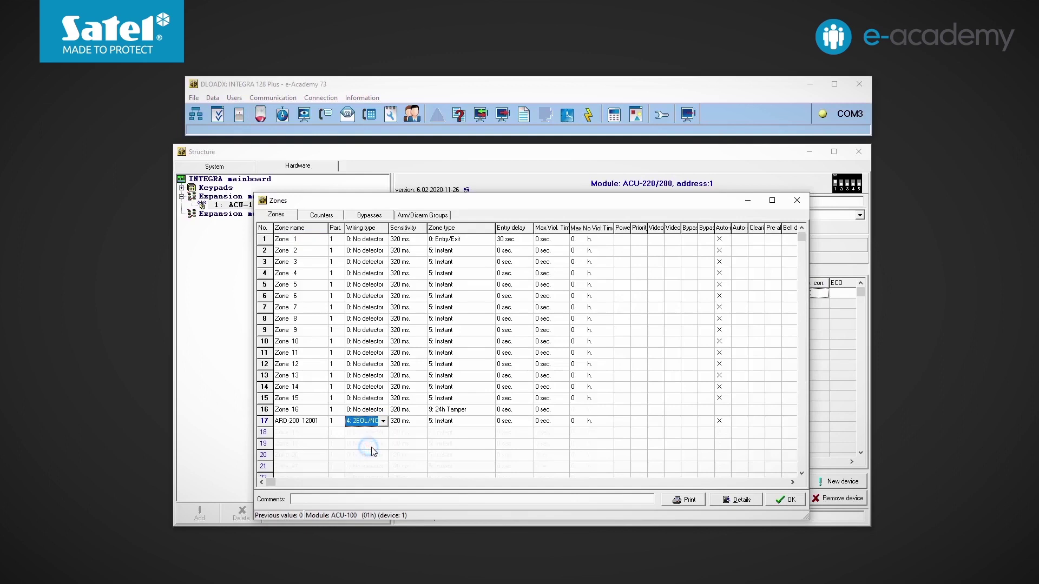
click(458, 420)
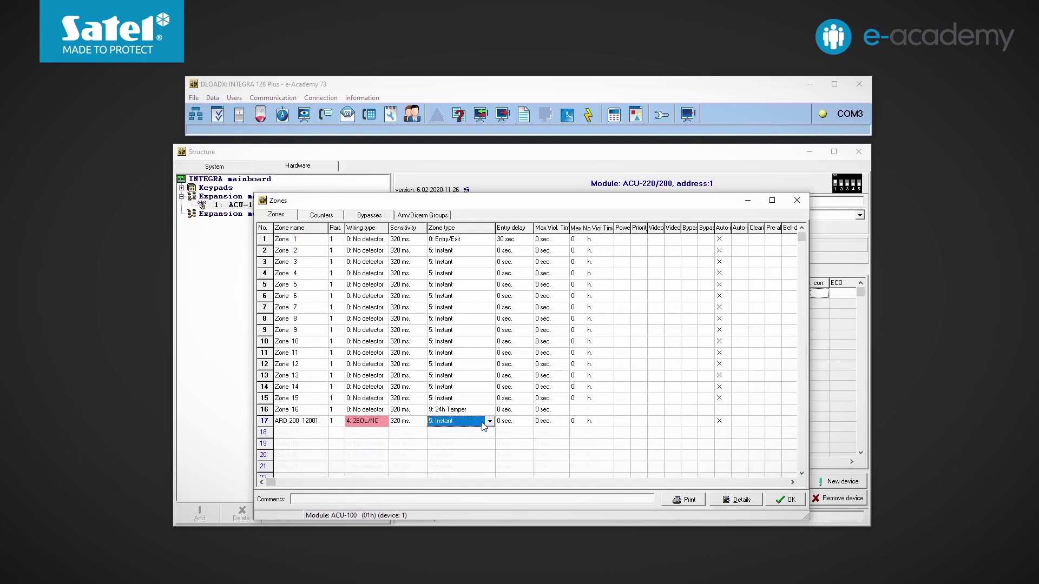
text(47)
key(Return)
click(784, 499)
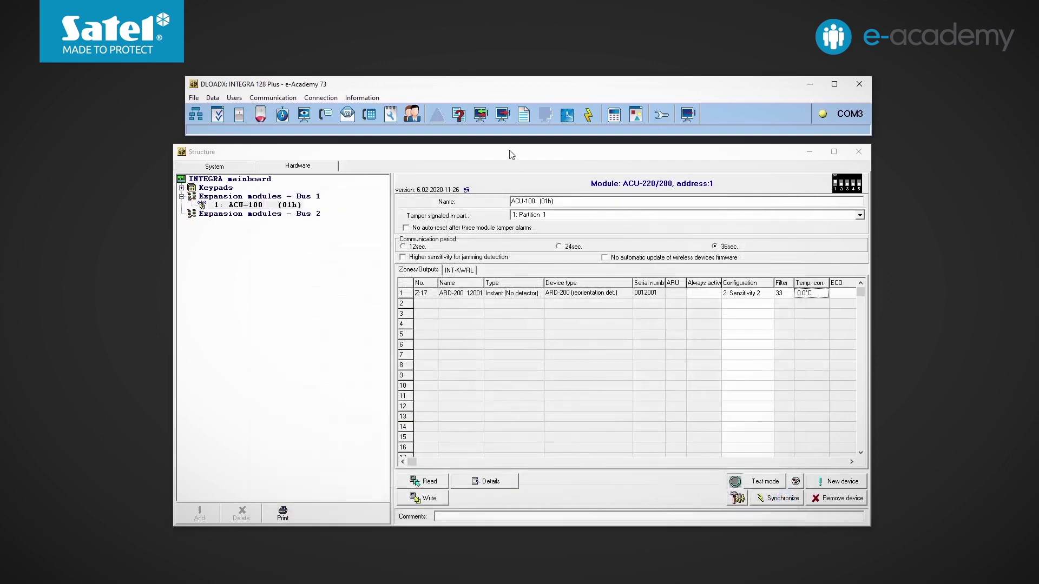
click(503, 118)
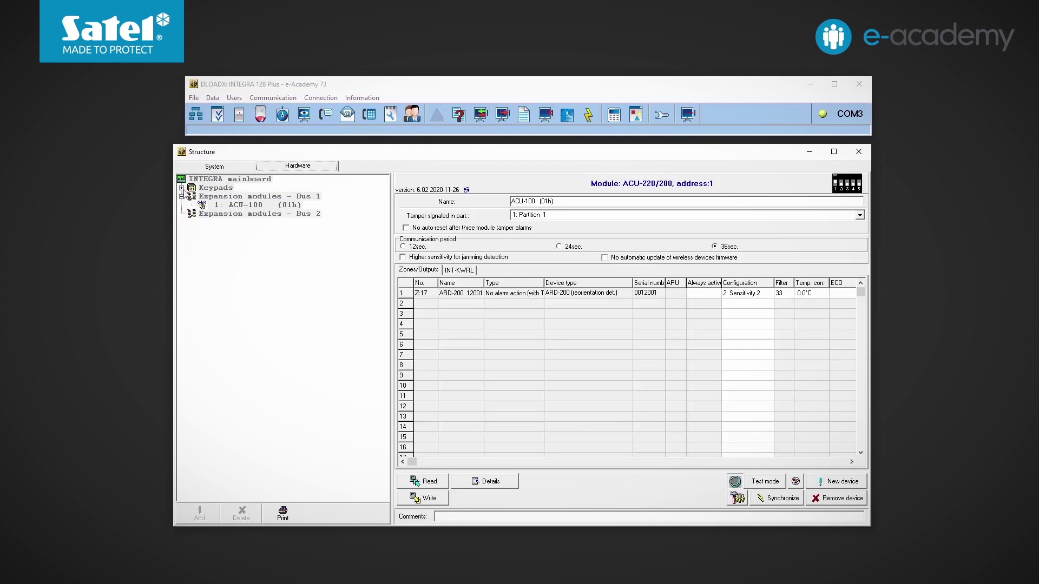
Read the INT-TSG keypad's status screen data
click(182, 187)
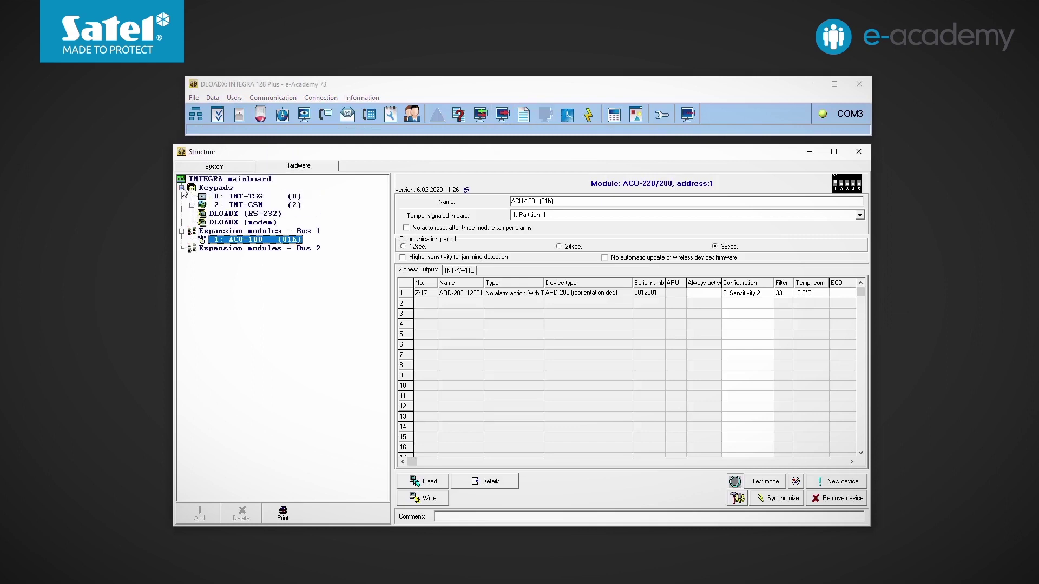
click(244, 196)
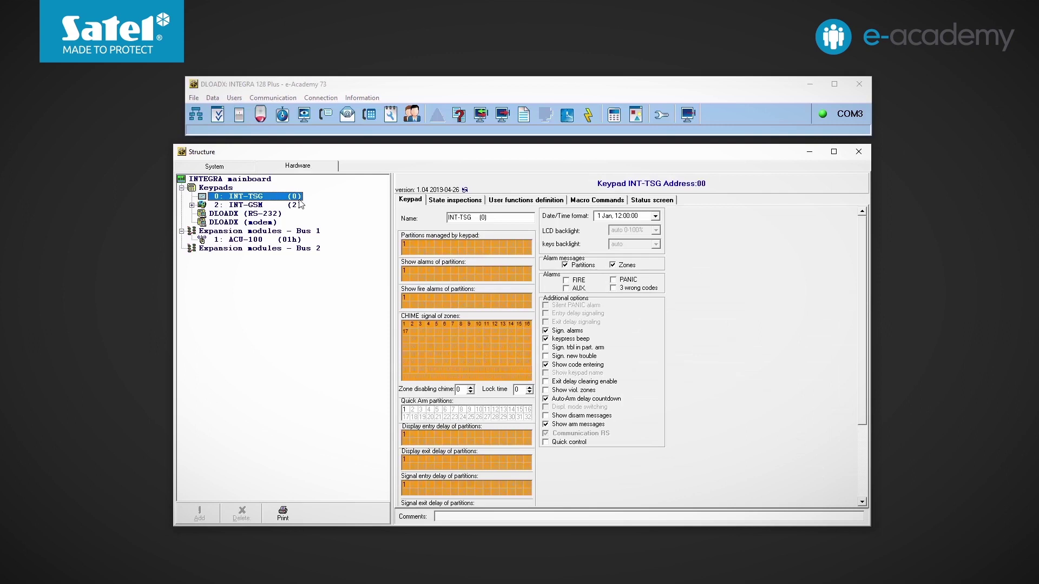
click(652, 200)
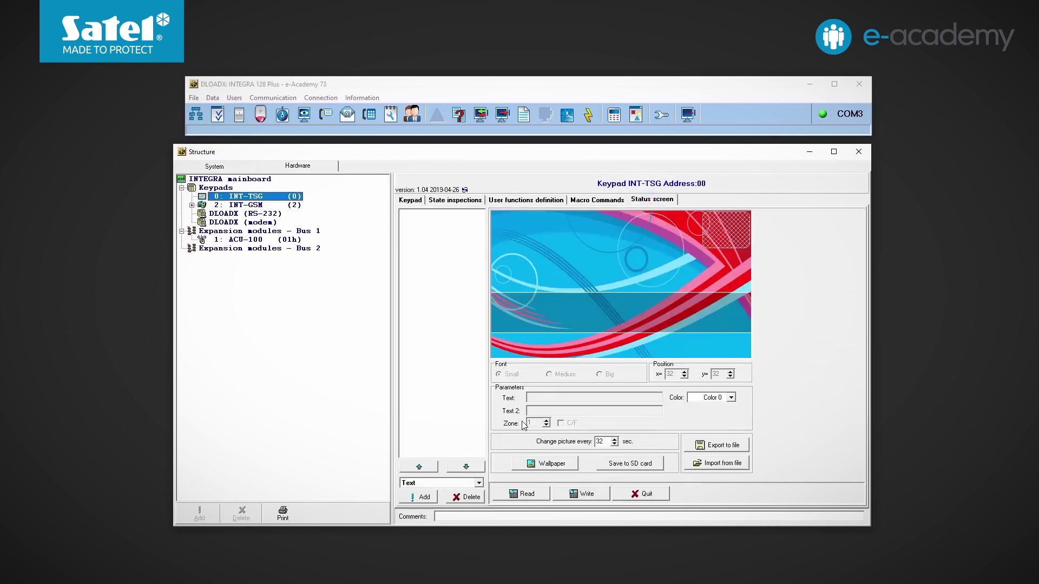
click(515, 496)
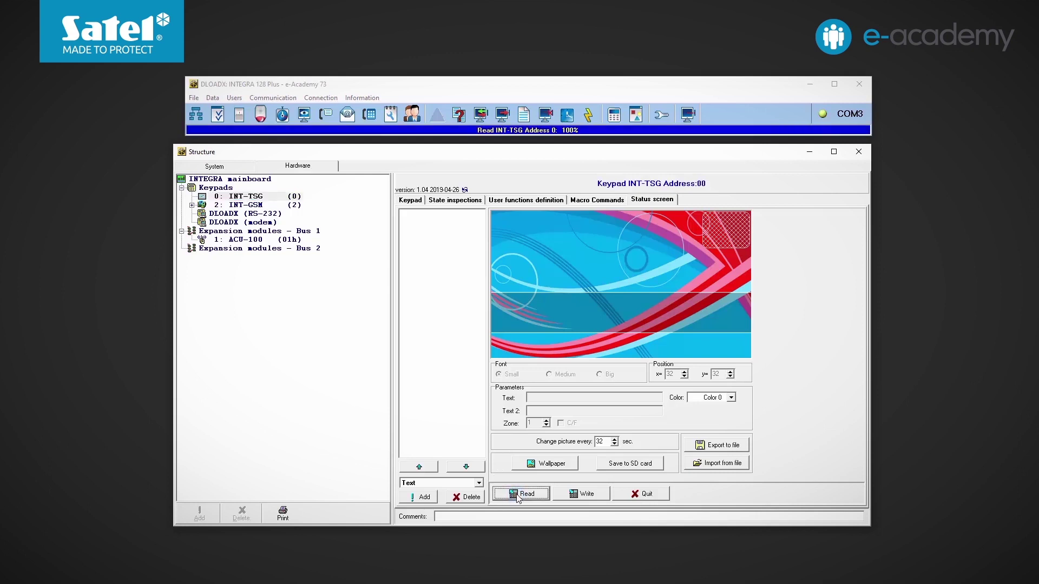
Add a medium-font Temperature element for zone 17 to the status screen
click(479, 483)
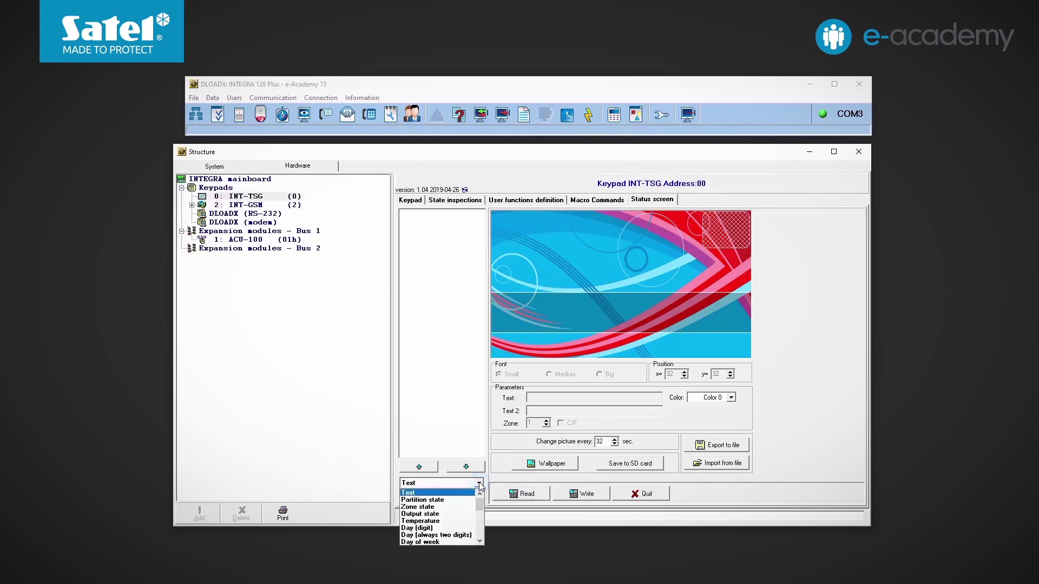
click(422, 520)
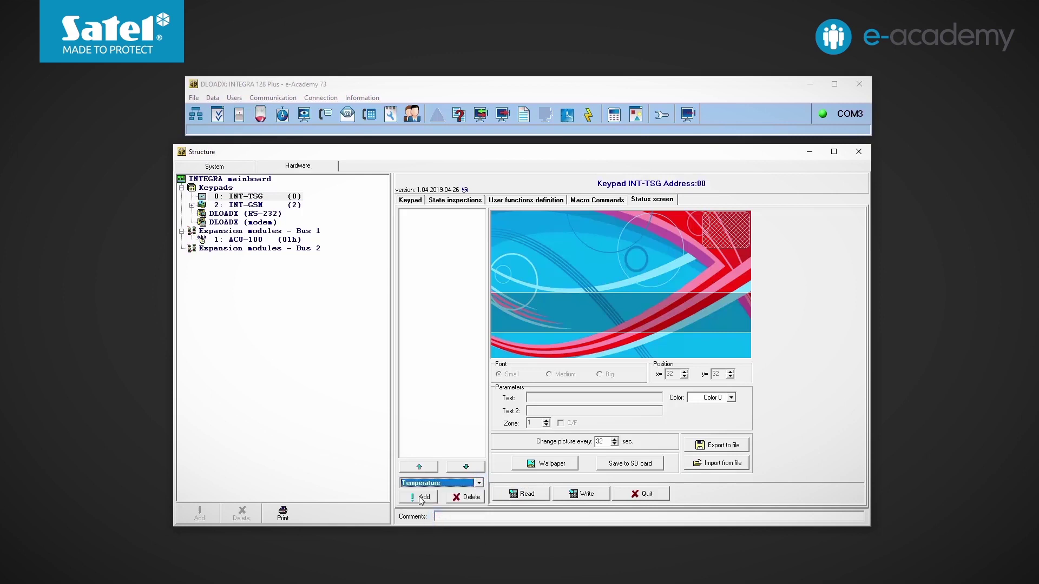
click(420, 497)
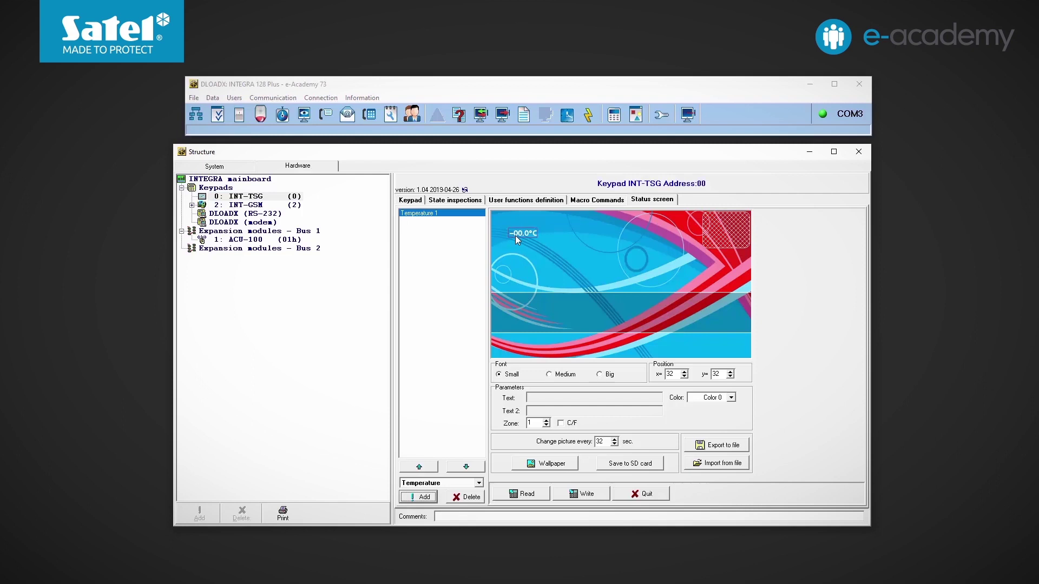
double_click(534, 422)
text(7)
click(550, 375)
Add a text element labelled 'ARD-200' to the status screen
click(480, 484)
scroll(454, 511, up, 3)
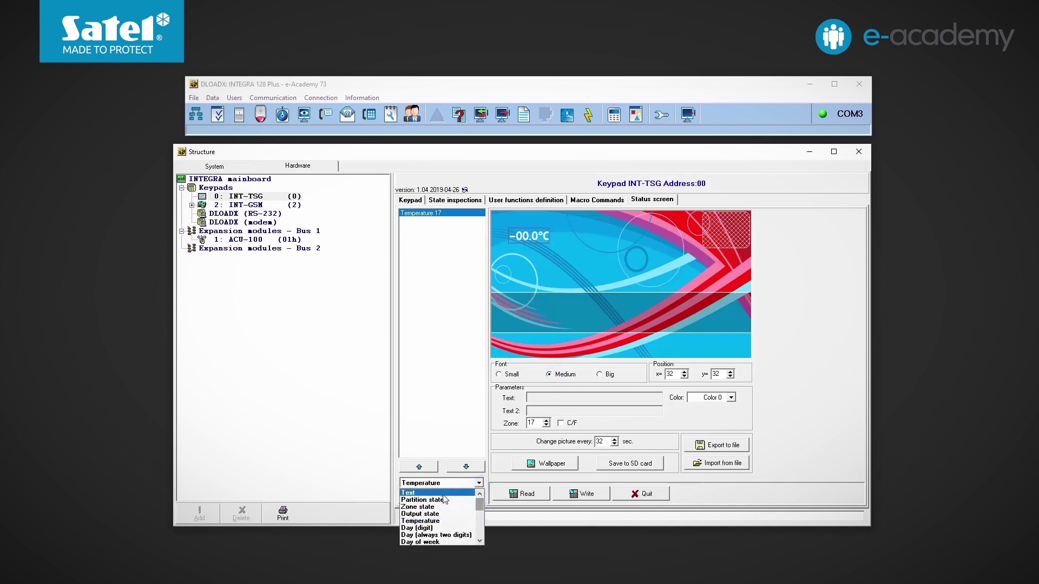
click(408, 492)
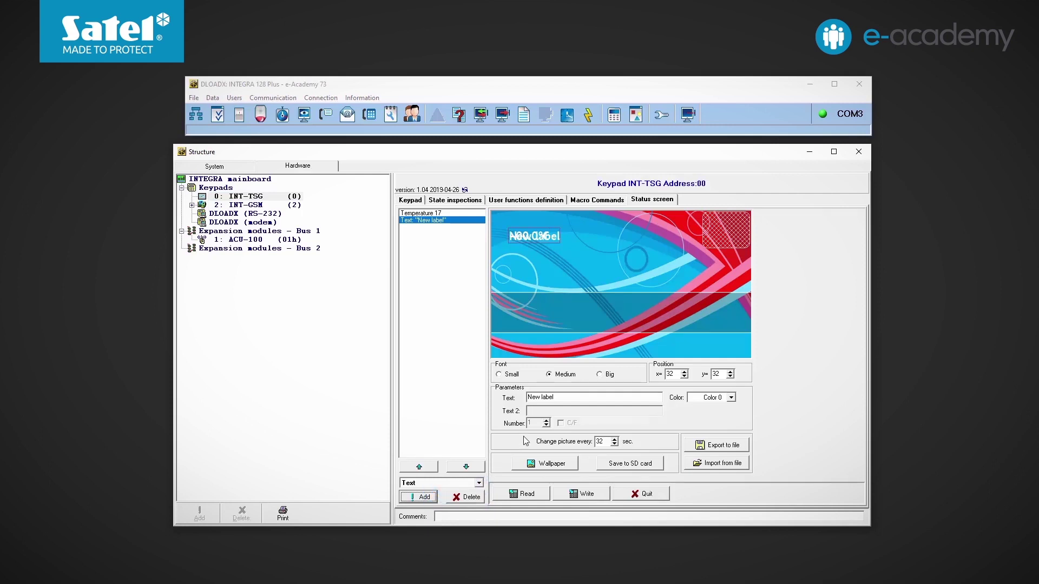
double_click(560, 397)
text(ARD)
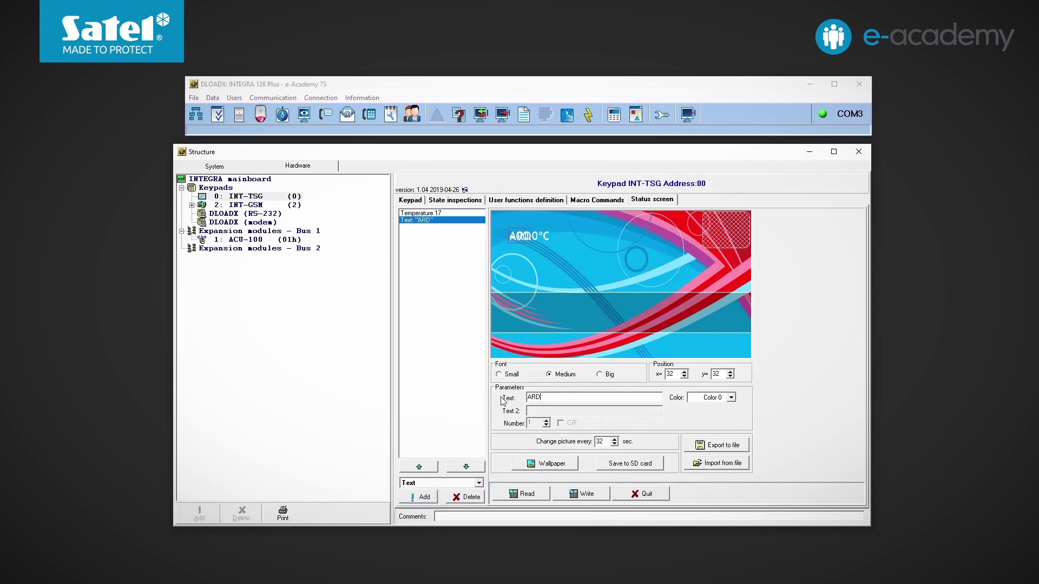
text(-200)
Place the ARD-200 label beside the zone 17 temperature and write the status screen
mouse_move(533, 238)
mouse_down()
mouse_move(534, 258)
mouse_move(594, 237)
mouse_up()
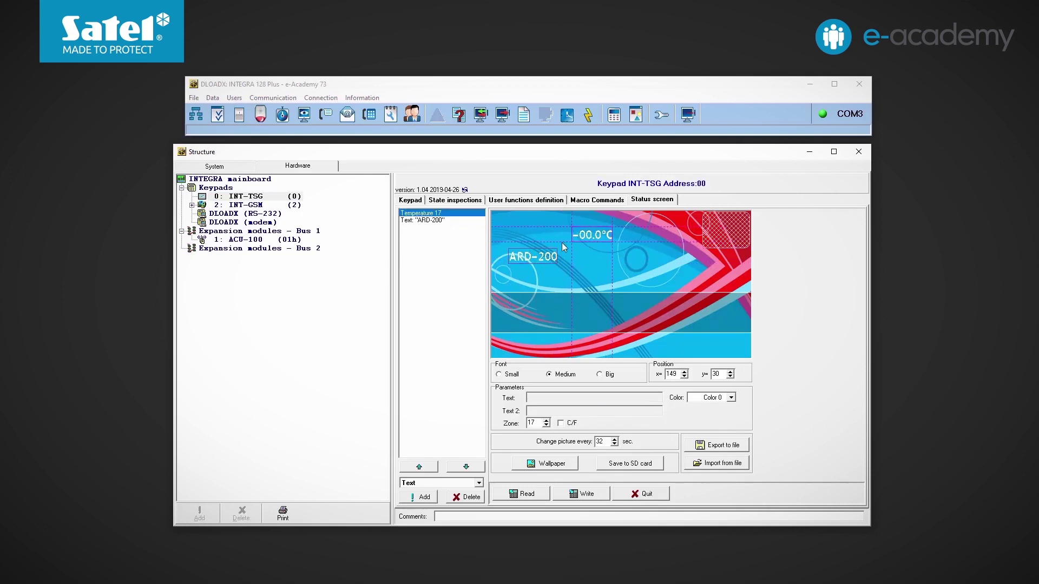
mouse_move(533, 258)
mouse_down()
mouse_move(541, 236)
mouse_move(596, 238)
mouse_up()
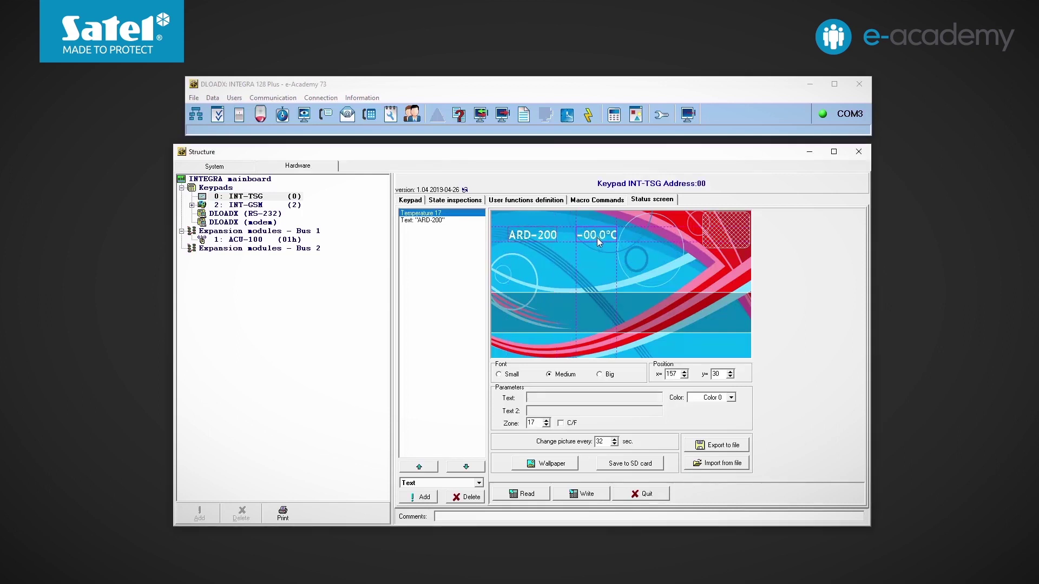
click(570, 495)
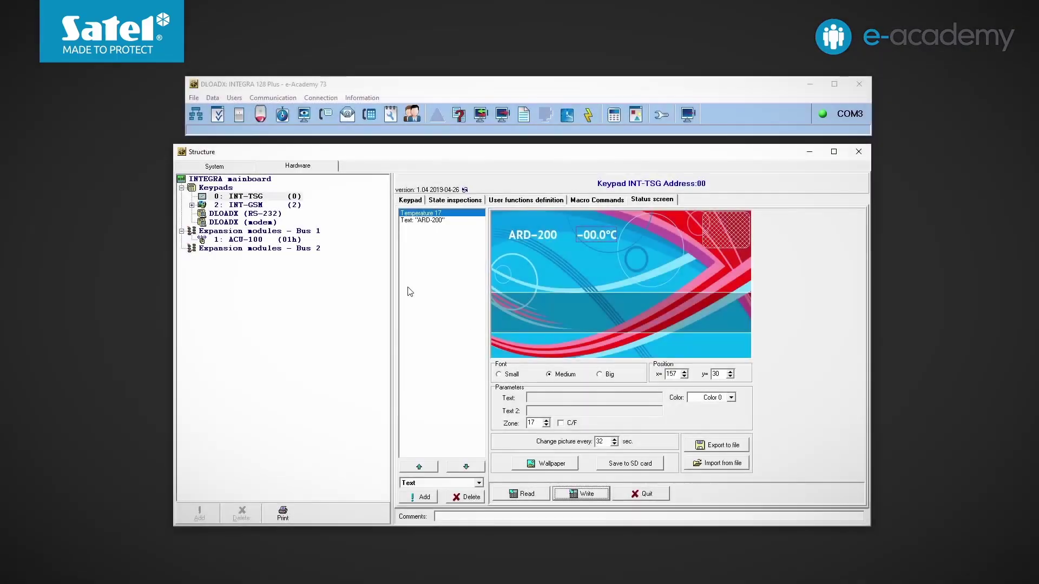
click(261, 240)
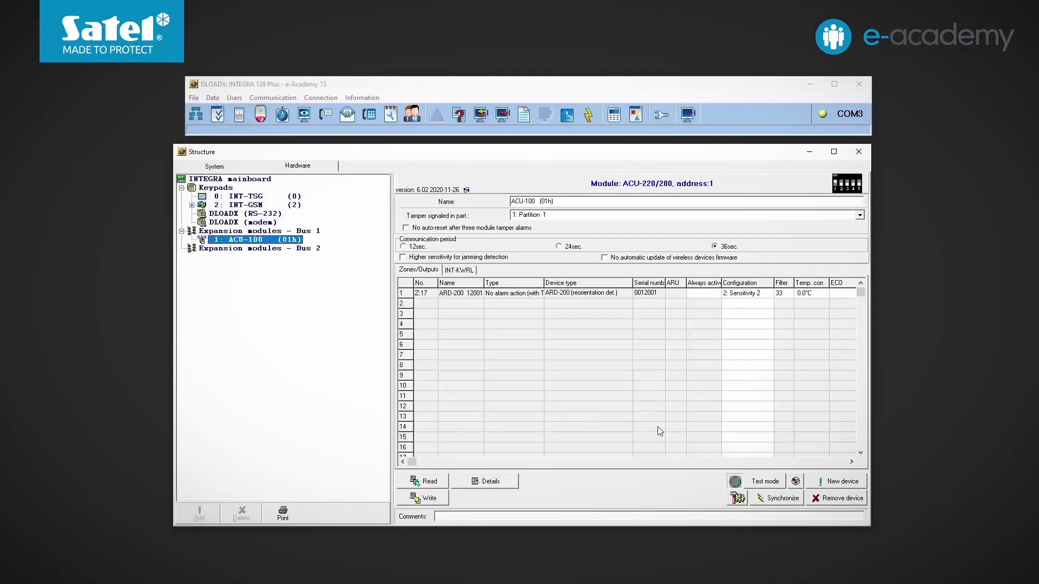
Register APMD-250 serial 60173 on the ACU-100 as zone 18 and complete identification
click(834, 481)
text(60173)
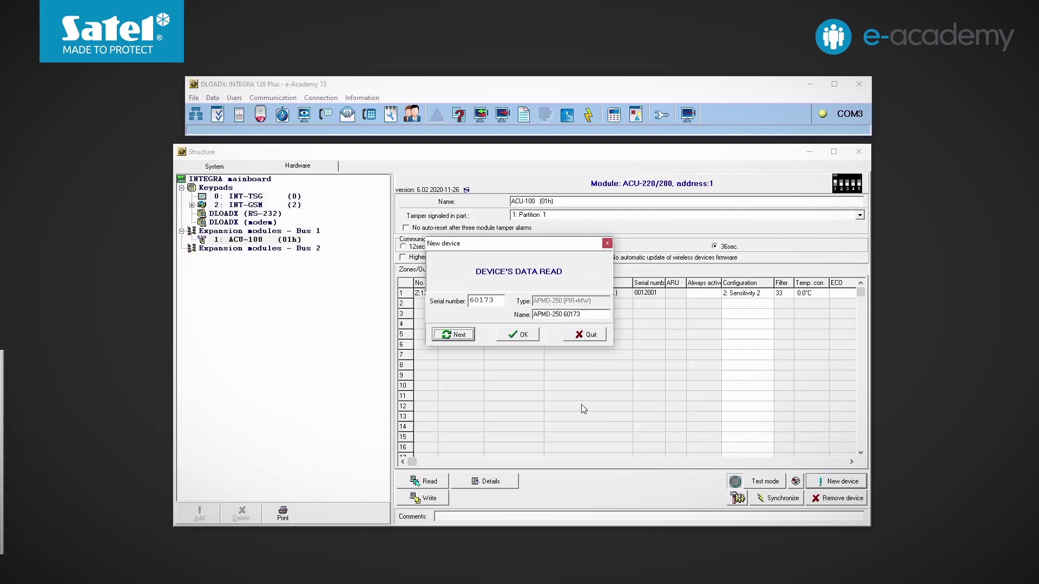
click(525, 337)
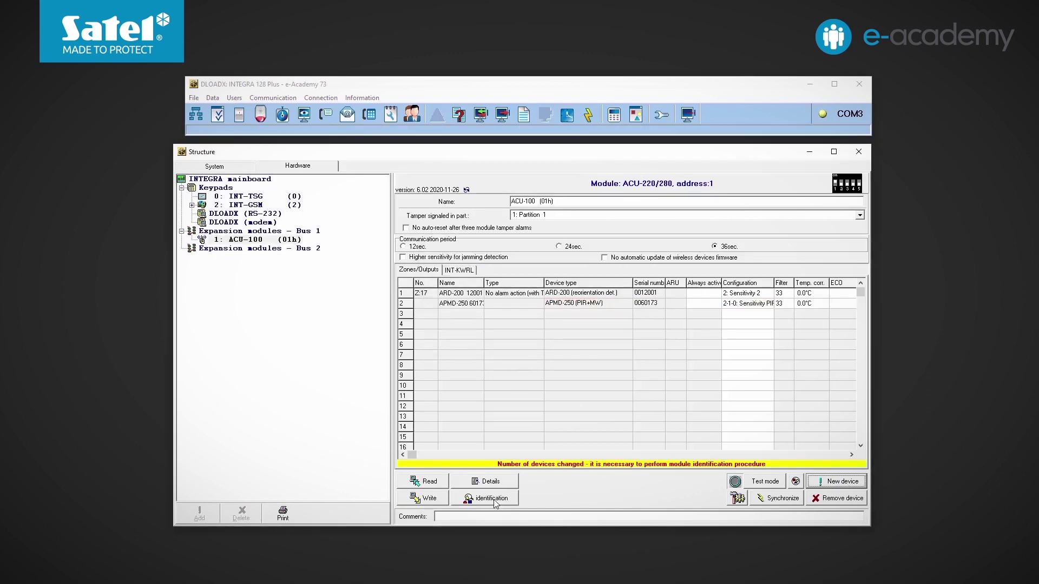
click(495, 500)
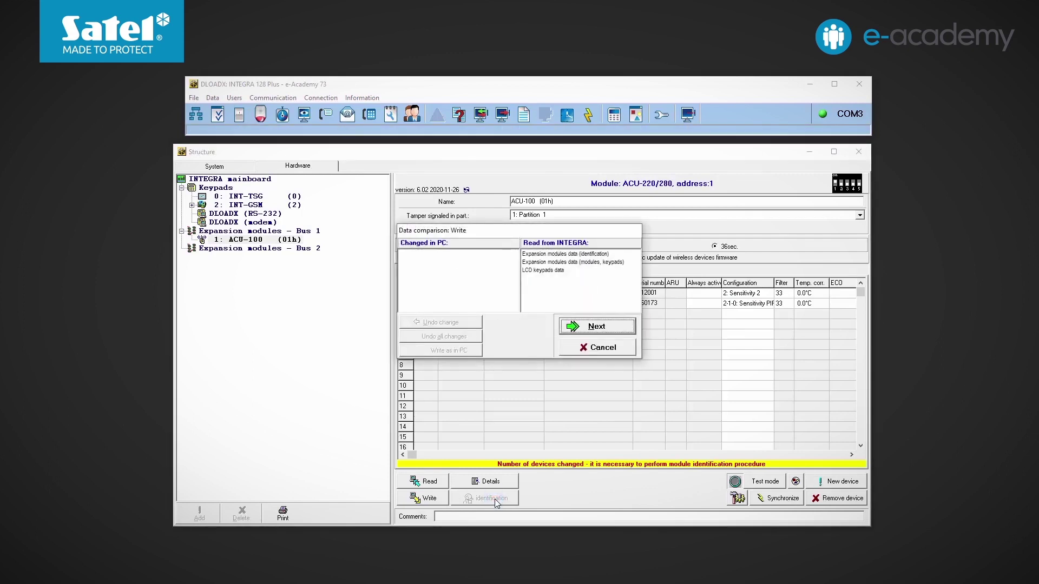
click(596, 326)
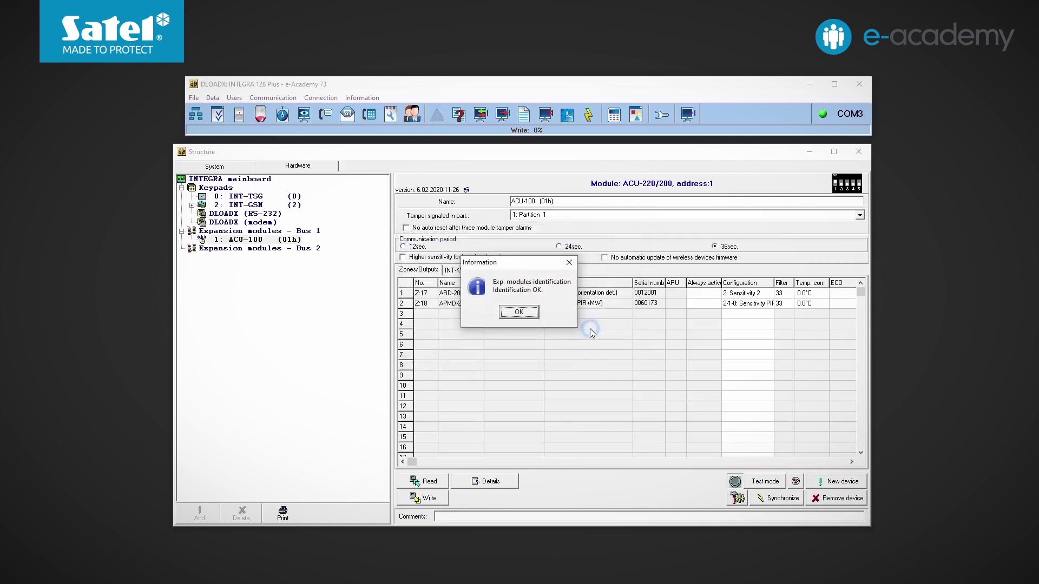
click(519, 312)
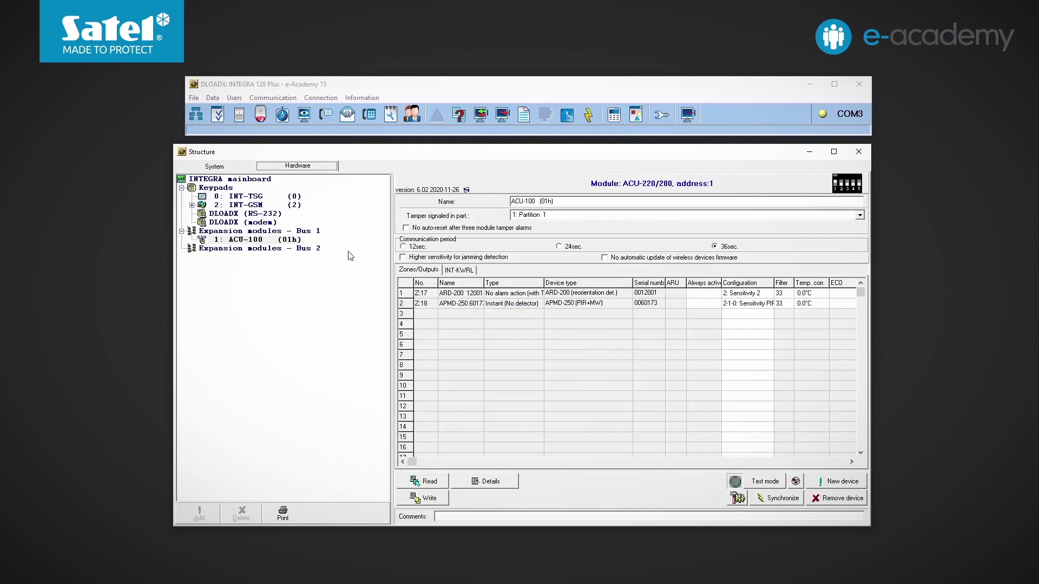
Set zone 18 to 2EOL/NC wiring and zone type 47: No alarm action, and write it
click(239, 115)
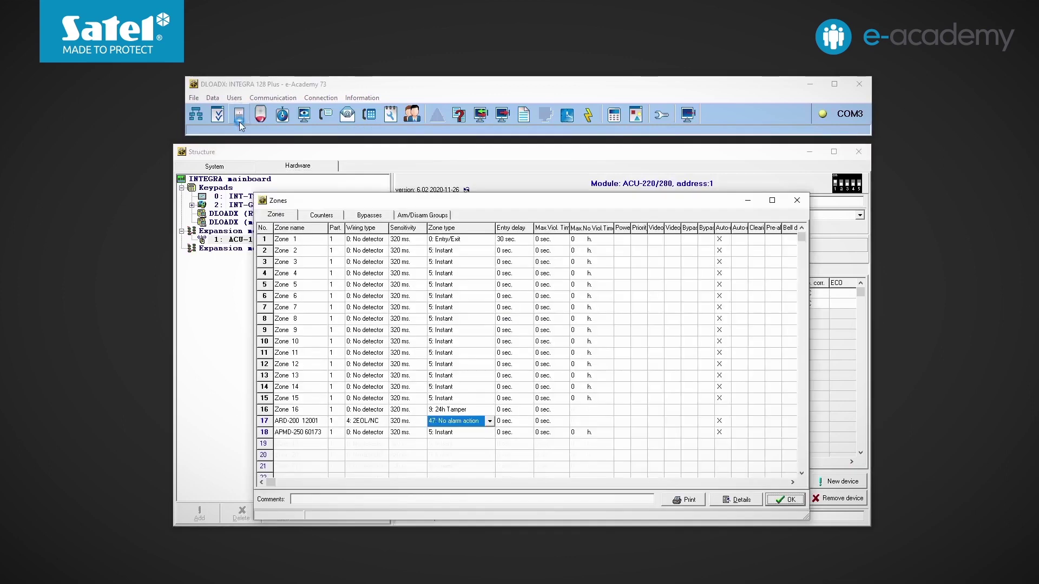
click(365, 432)
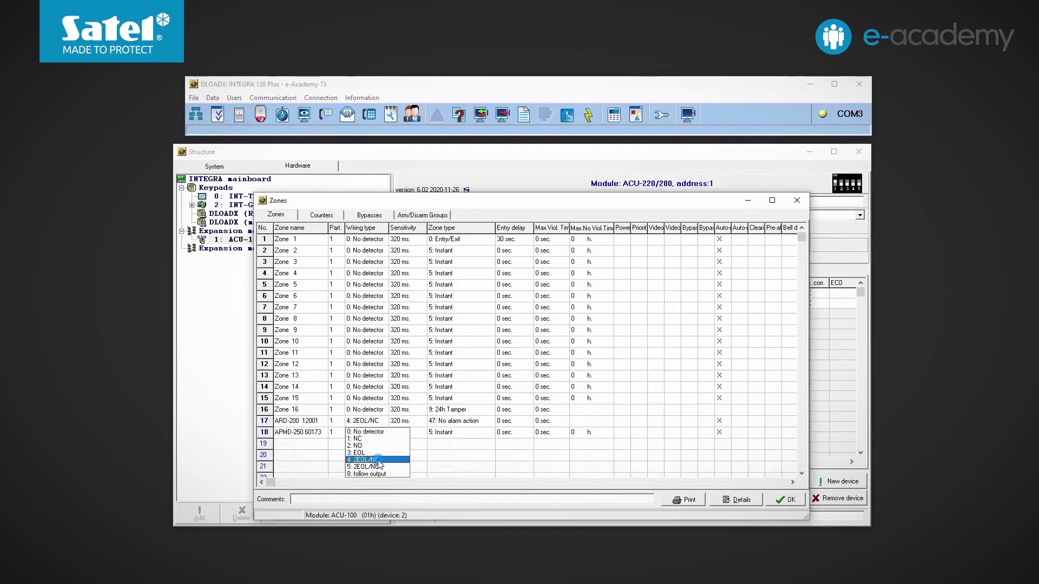
click(377, 460)
click(460, 433)
text(47)
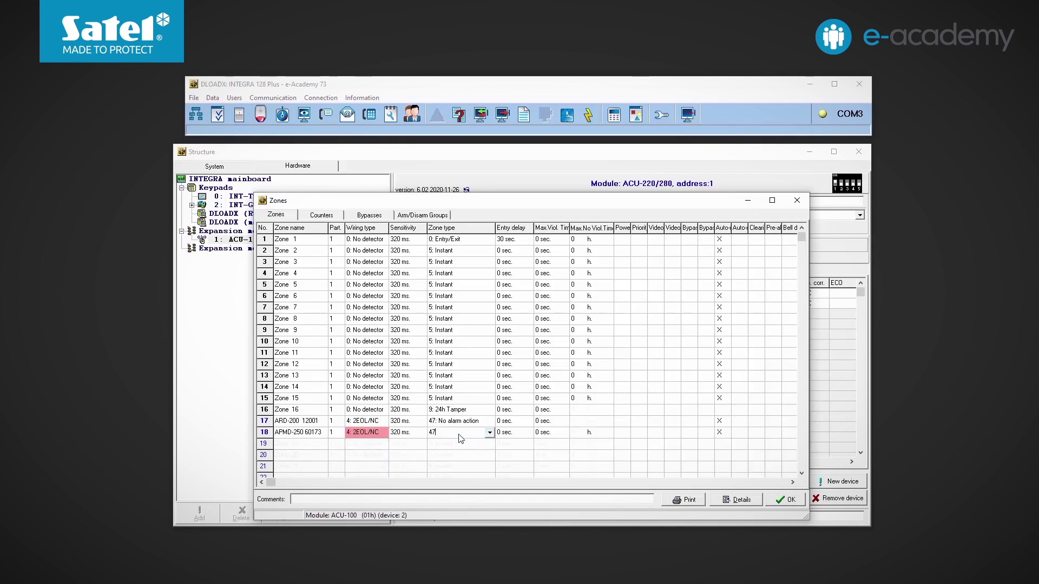
key(Return)
click(503, 119)
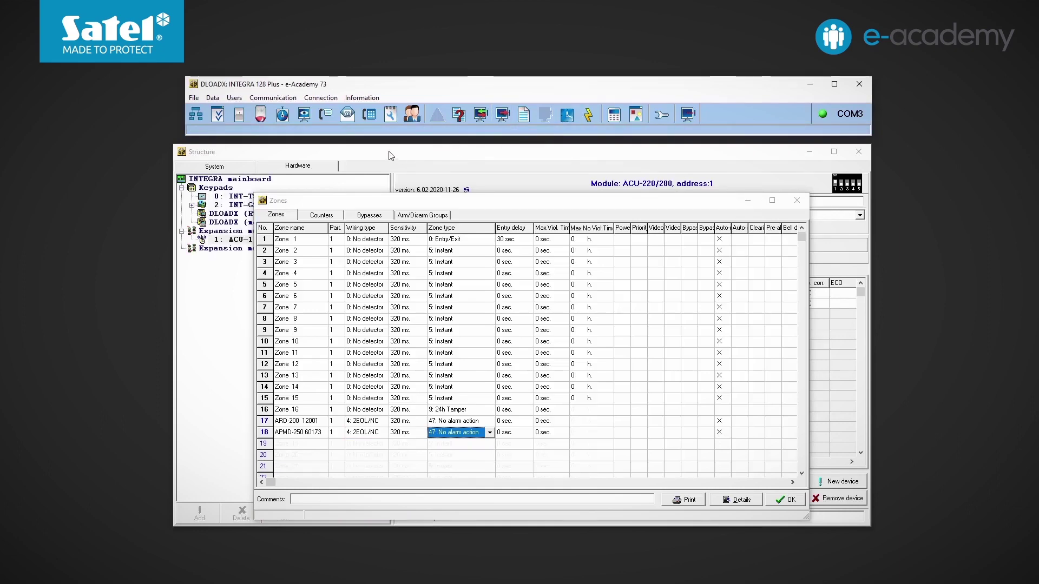
key(Escape)
click(243, 197)
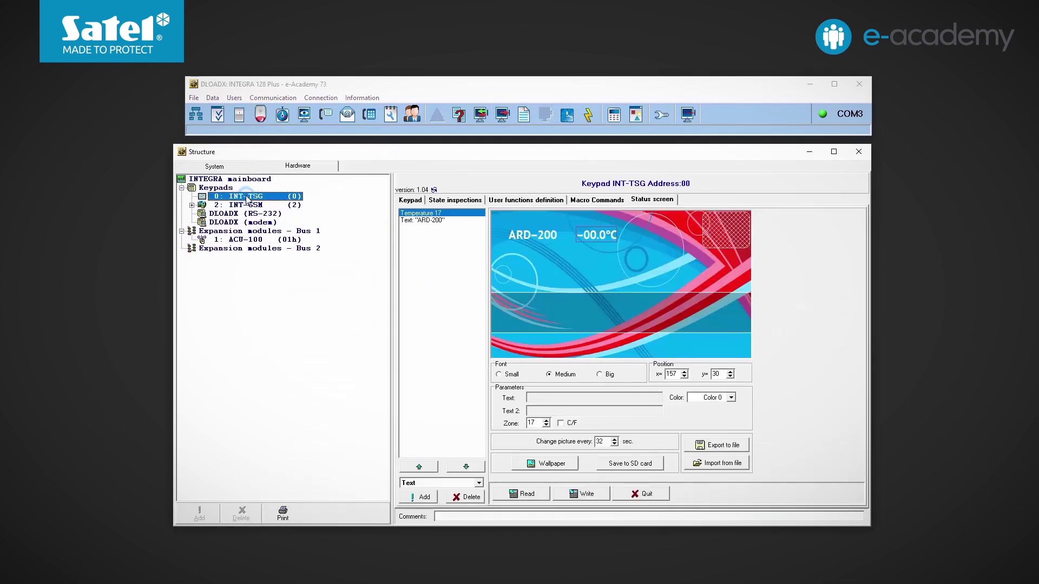
Add a Temperature readout for zone 18 to the INT-TSG status screen
click(479, 483)
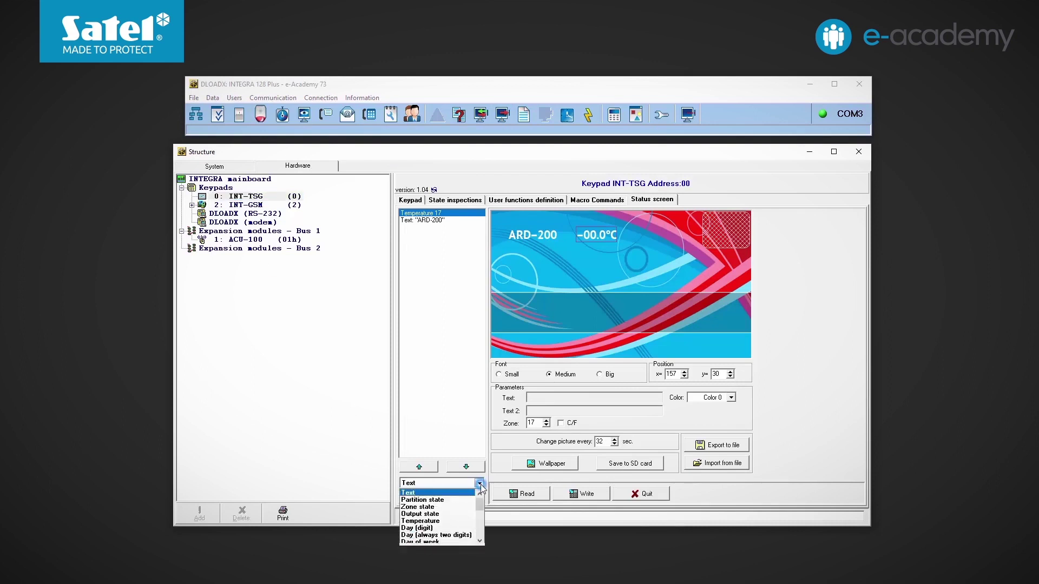
click(447, 522)
click(424, 497)
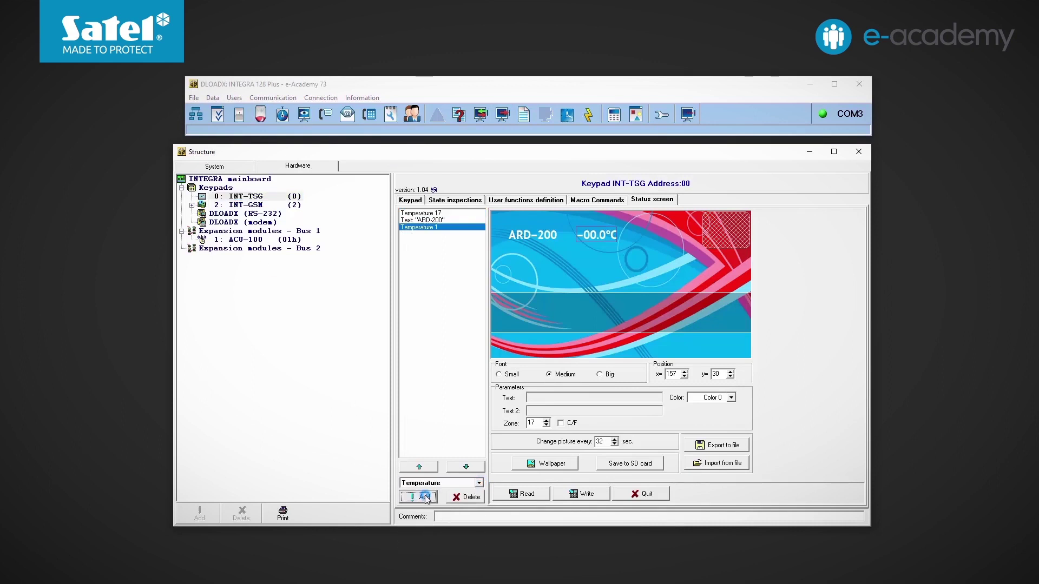
click(533, 423)
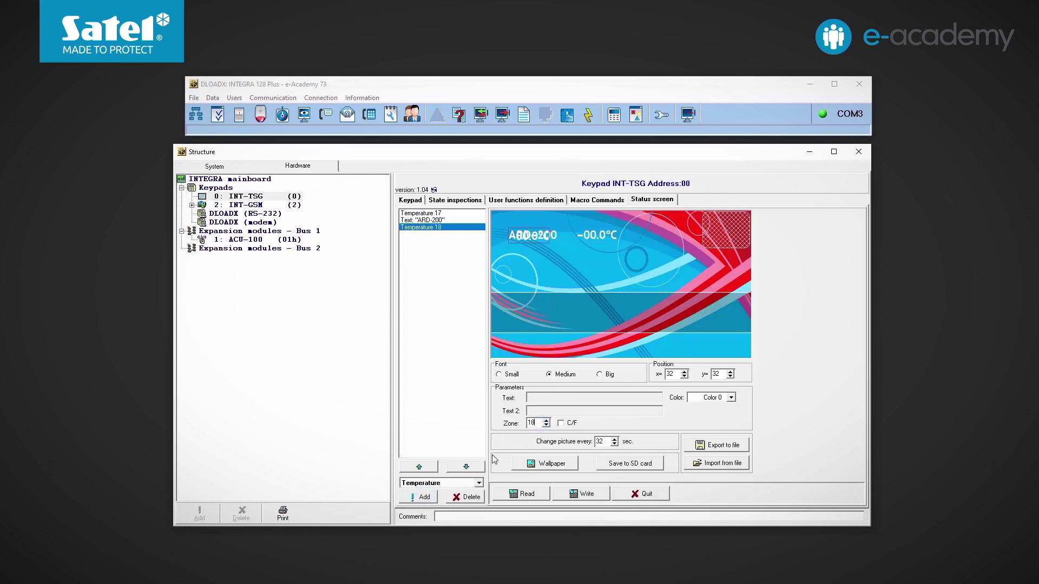
text(8)
Add a text label reading 'APMD-250' to the status screen
click(431, 483)
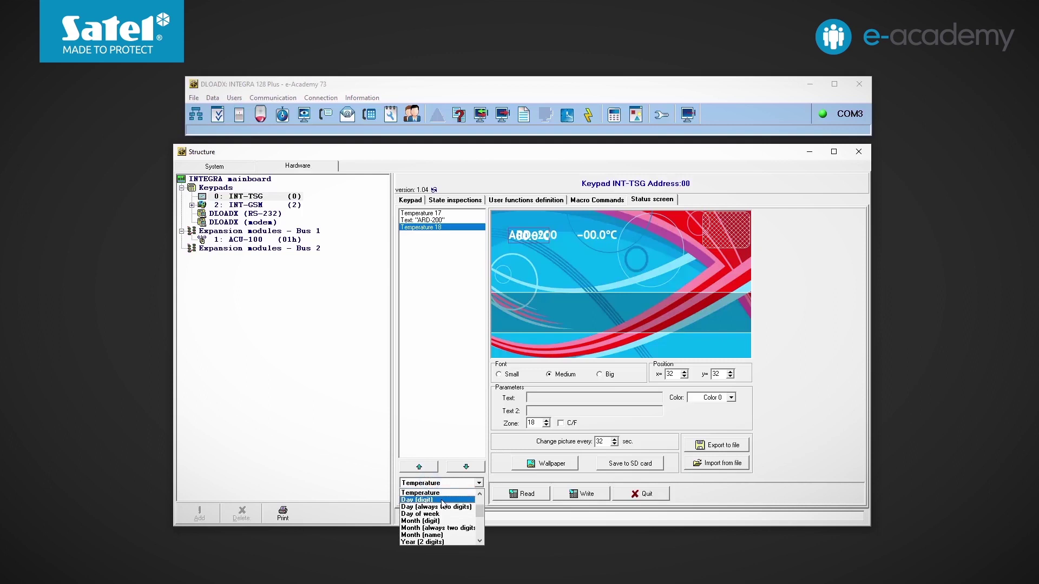
scroll(423, 498, down, 3)
scroll(420, 495, up, 3)
click(420, 493)
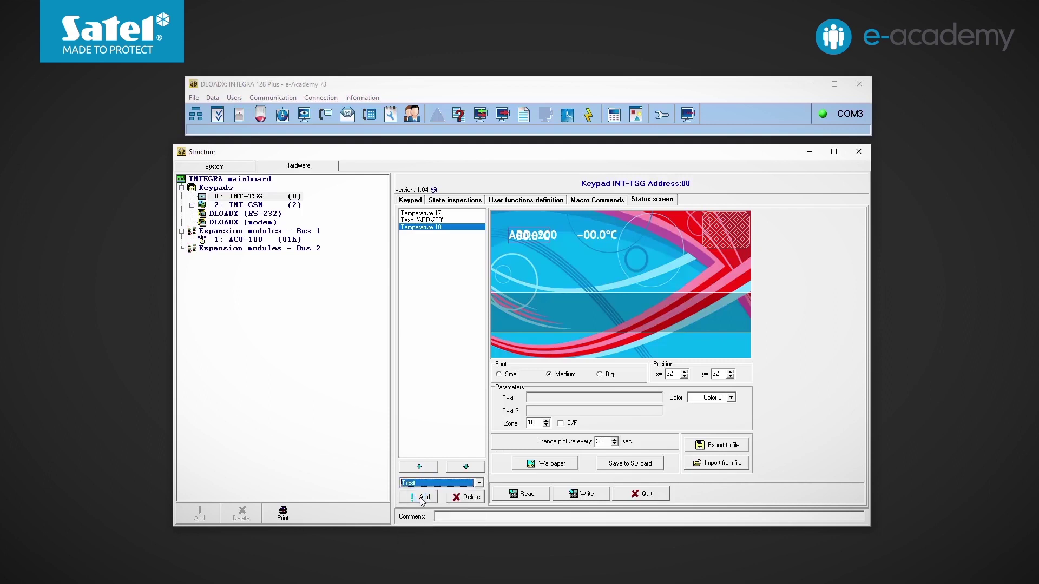
click(424, 497)
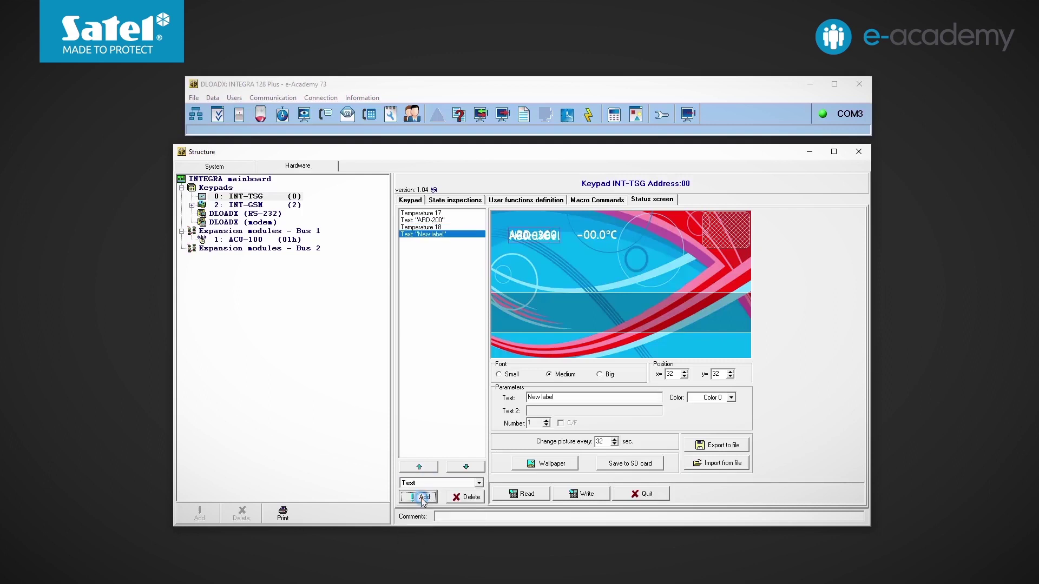
click(568, 398)
text(APMD-250)
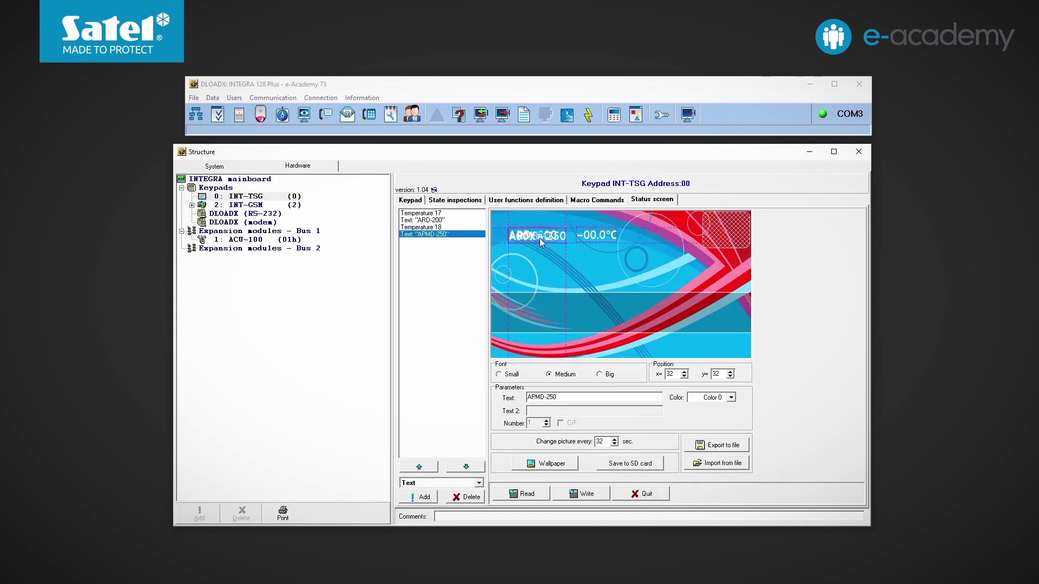
Place APMD-250 and its temperature below ARD-200 and write the status screen
mouse_move(539, 237)
mouse_down()
mouse_move(539, 260)
mouse_move(593, 262)
mouse_up()
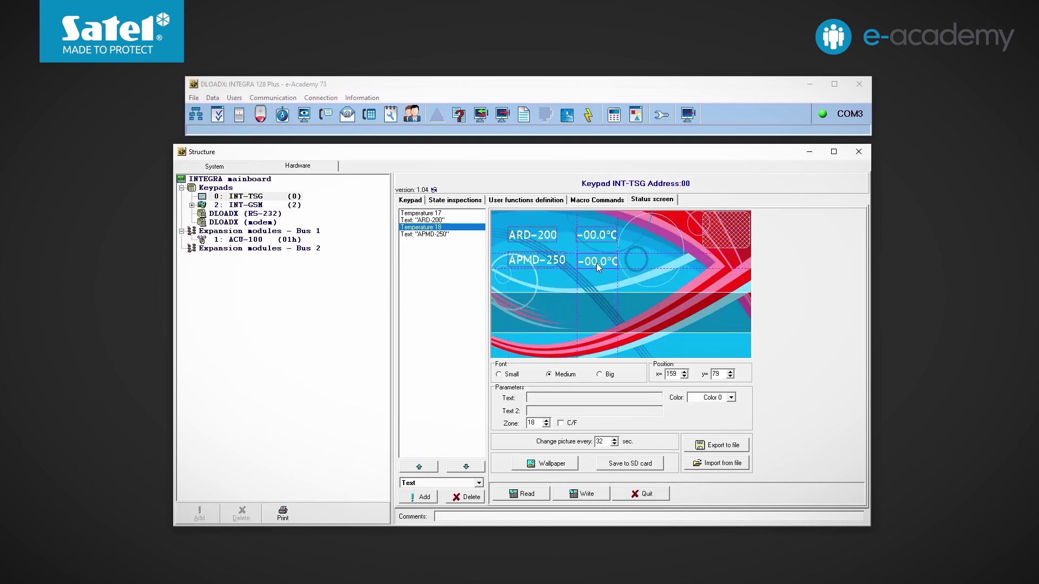
drag(596, 263, 595, 260)
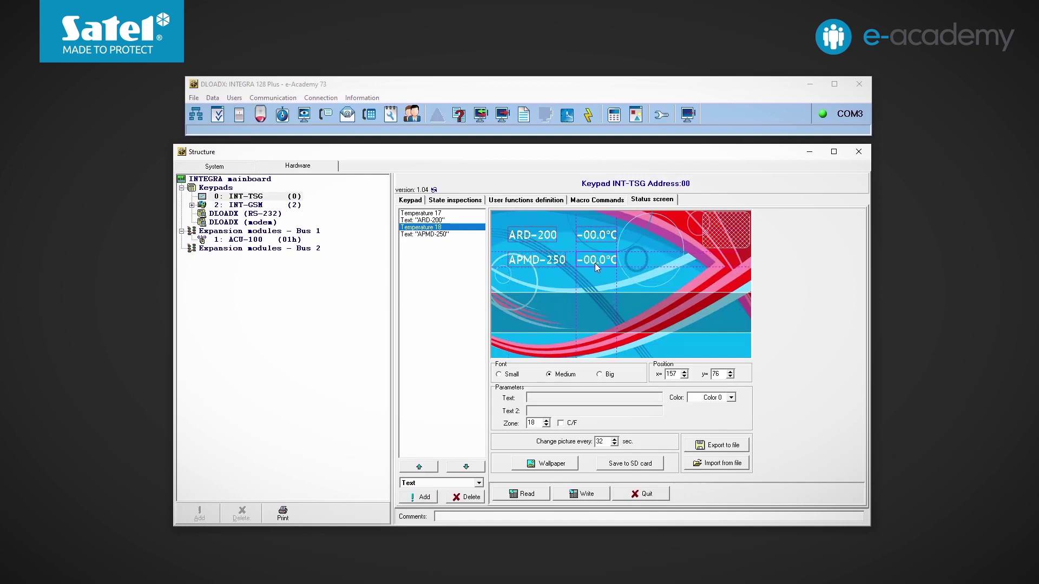
click(586, 493)
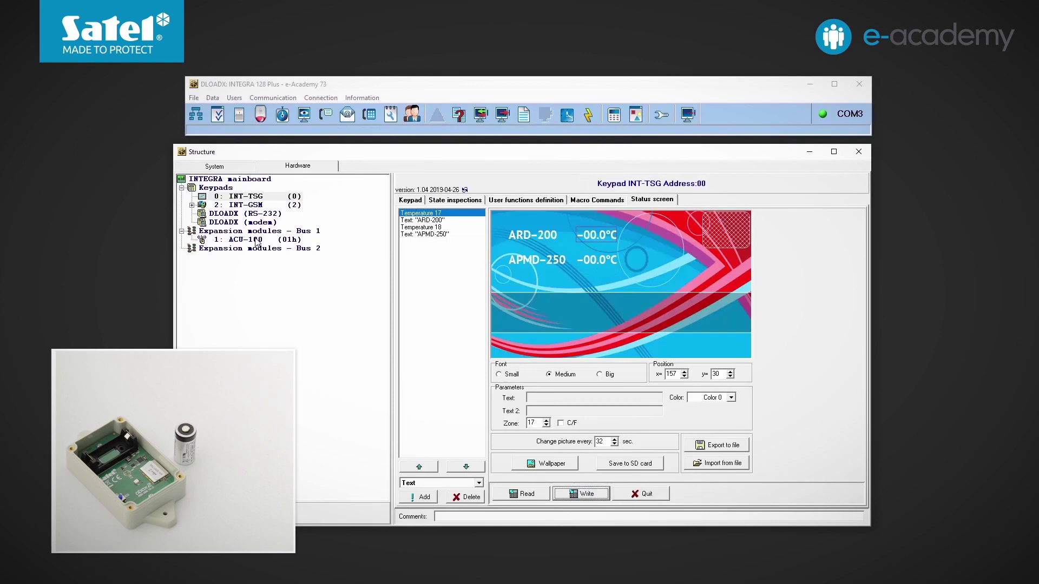
click(244, 239)
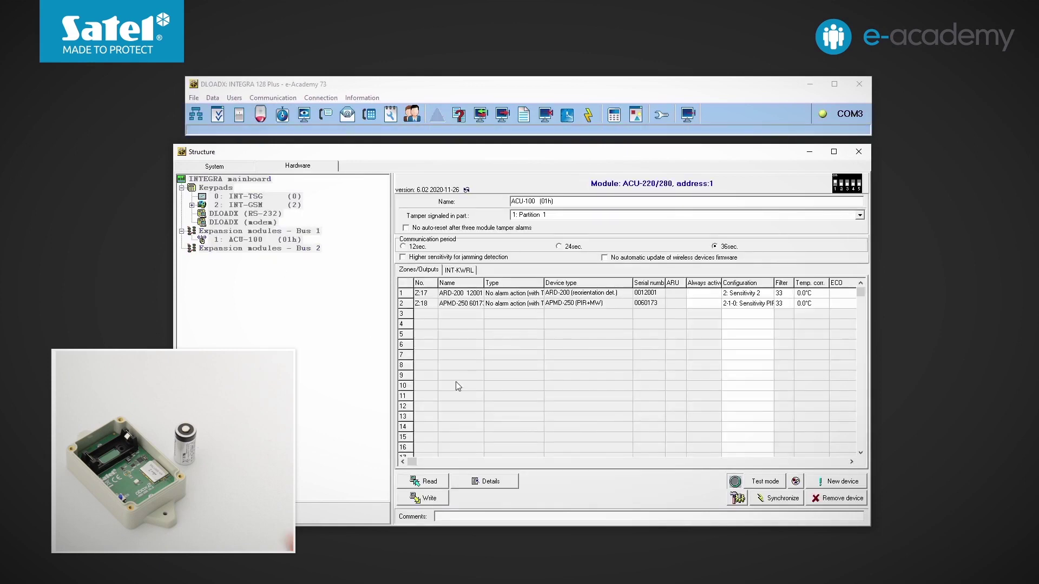
Register the ADD-200 dusk sensor, serial 1766, on the ACU-100
click(842, 481)
text(1766)
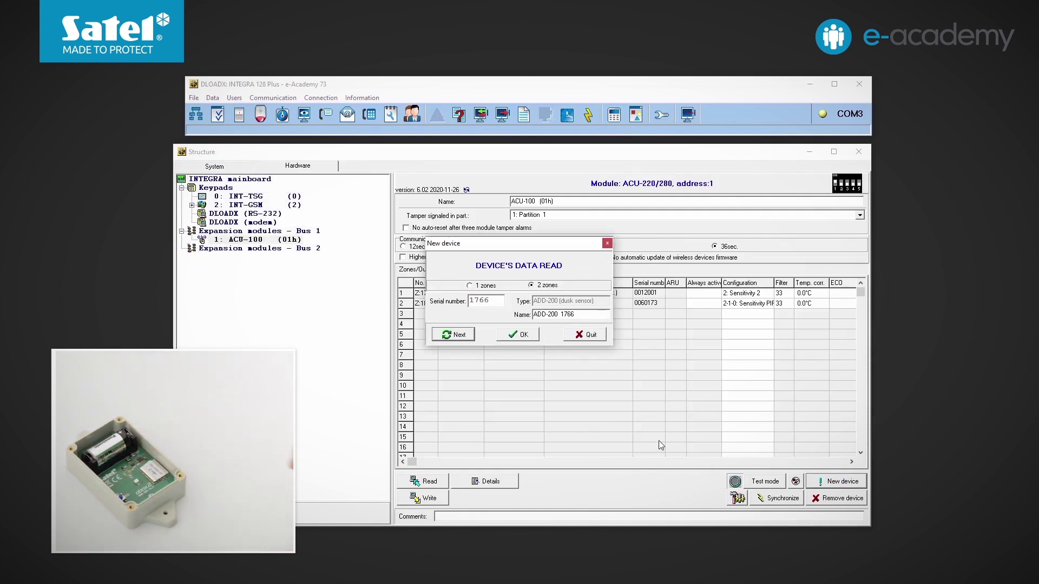
click(519, 335)
click(524, 337)
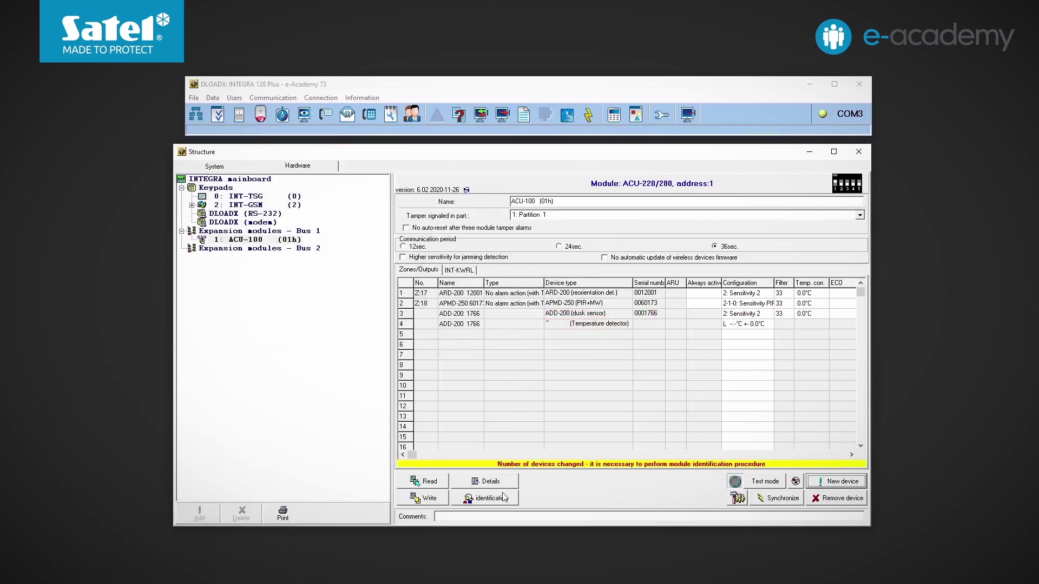
Run module identification and write the data, assigning the ADD-200 zones 19 and 20
click(503, 498)
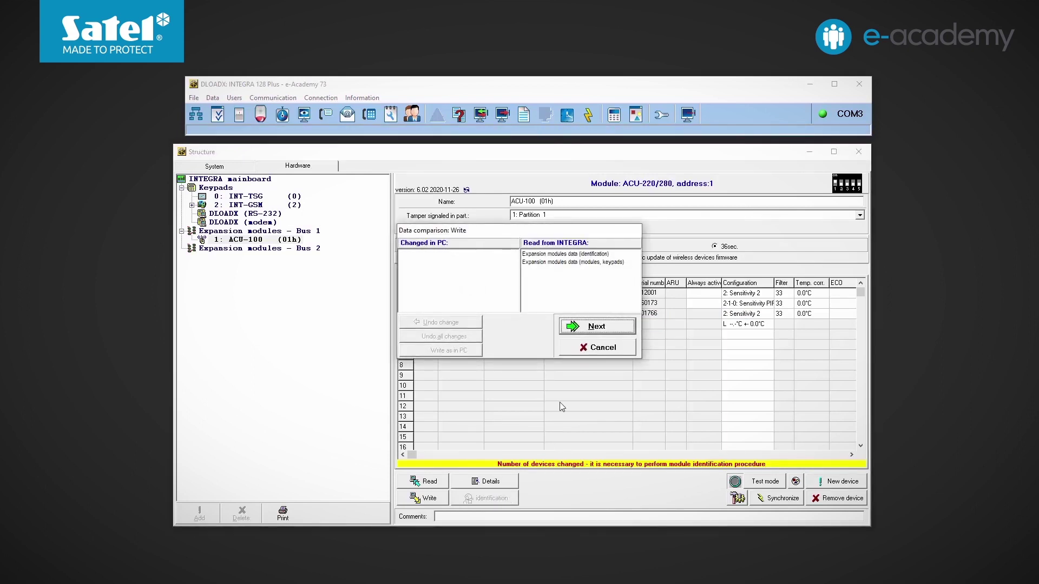
click(596, 326)
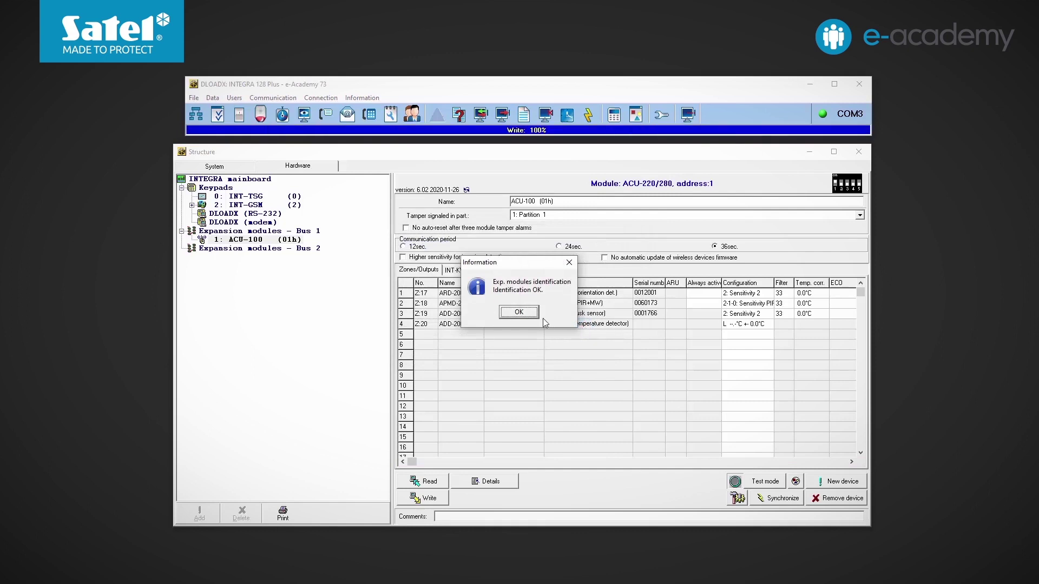
click(529, 317)
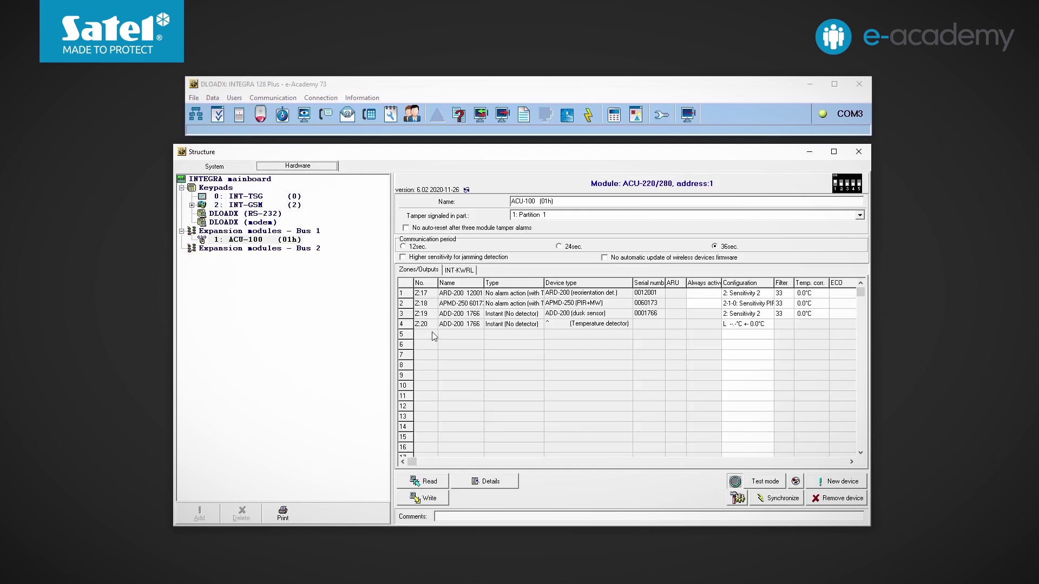
Register the ASP-215 siren on the ACU-100 and complete identification for zones 21 and 22
click(830, 485)
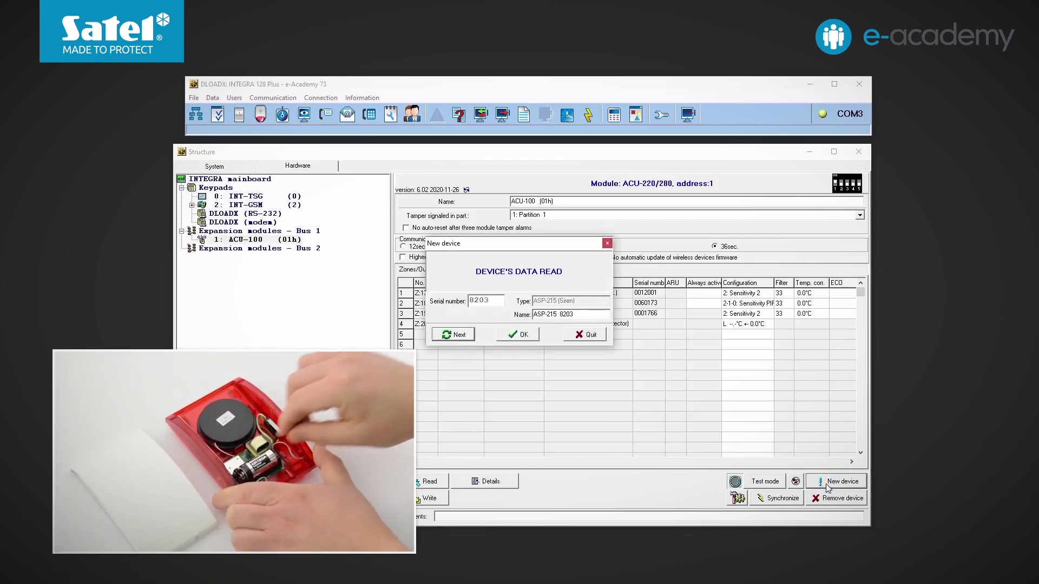
click(523, 337)
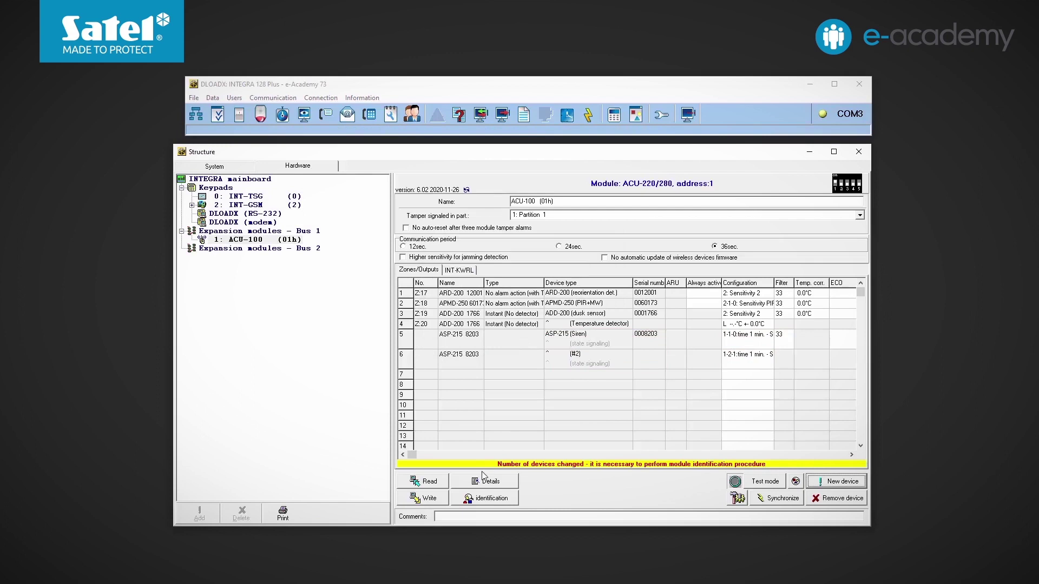
click(487, 498)
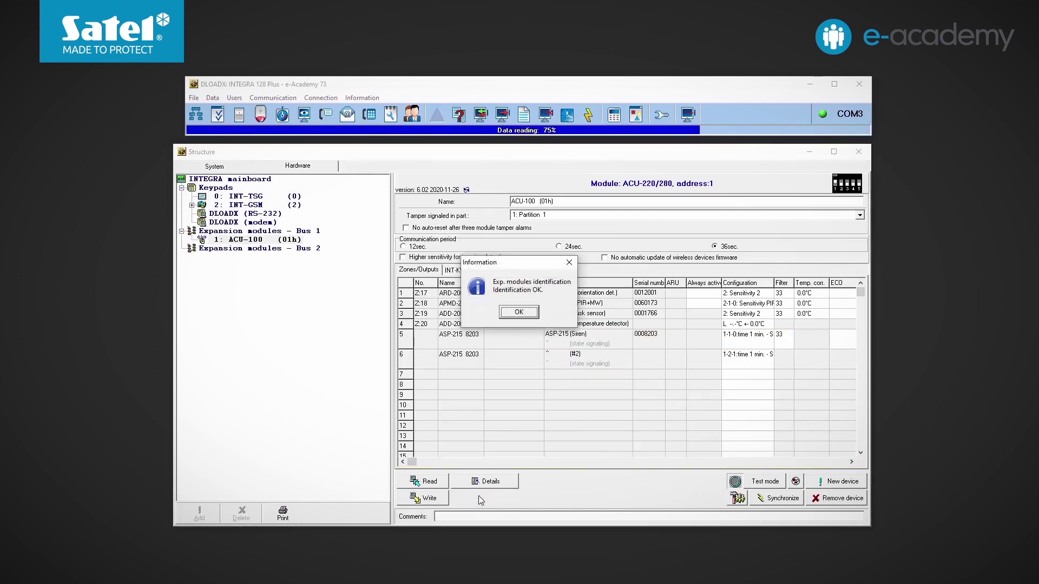
key(Return)
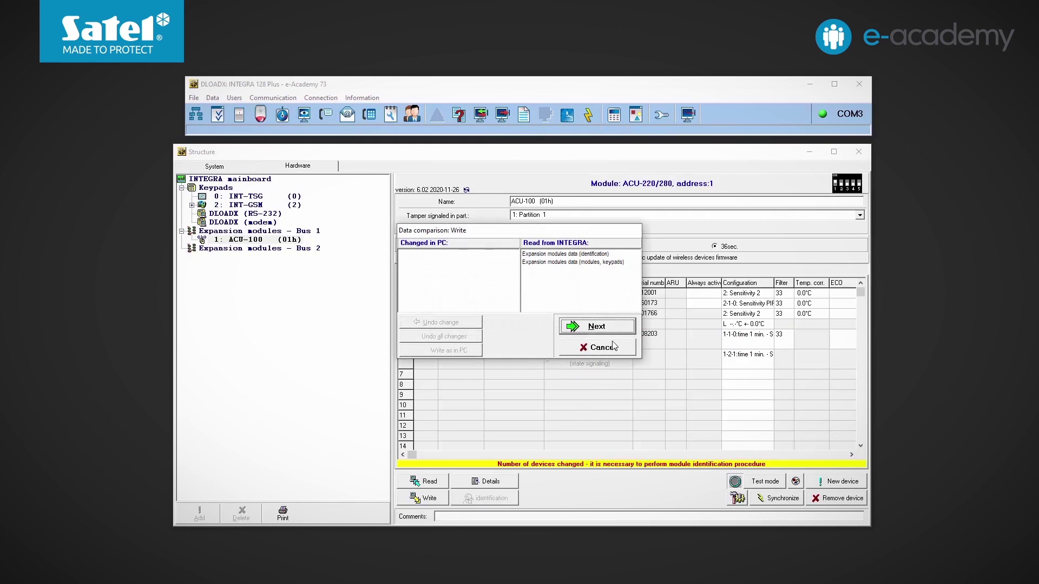
click(613, 329)
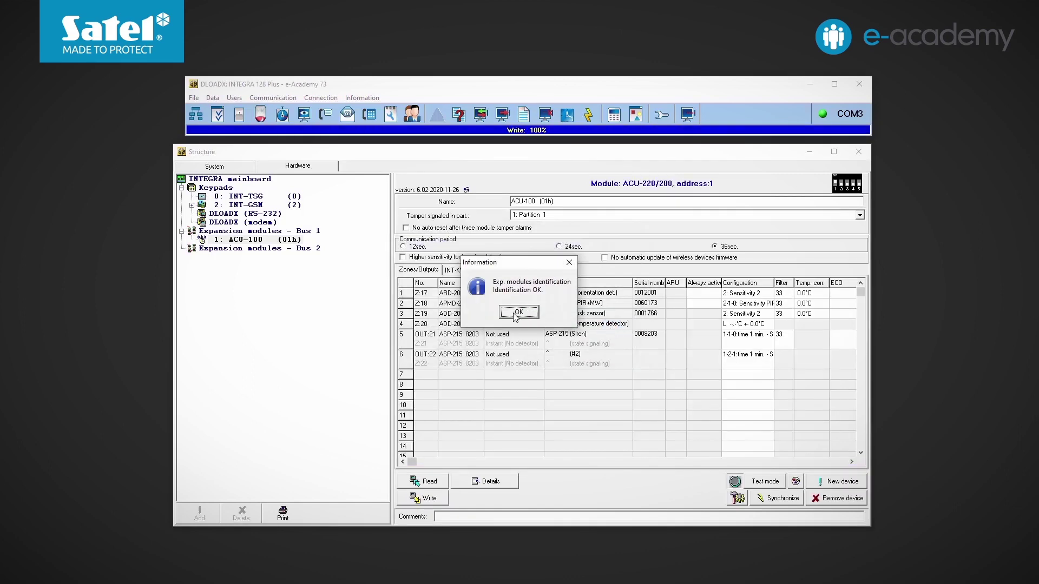
click(518, 313)
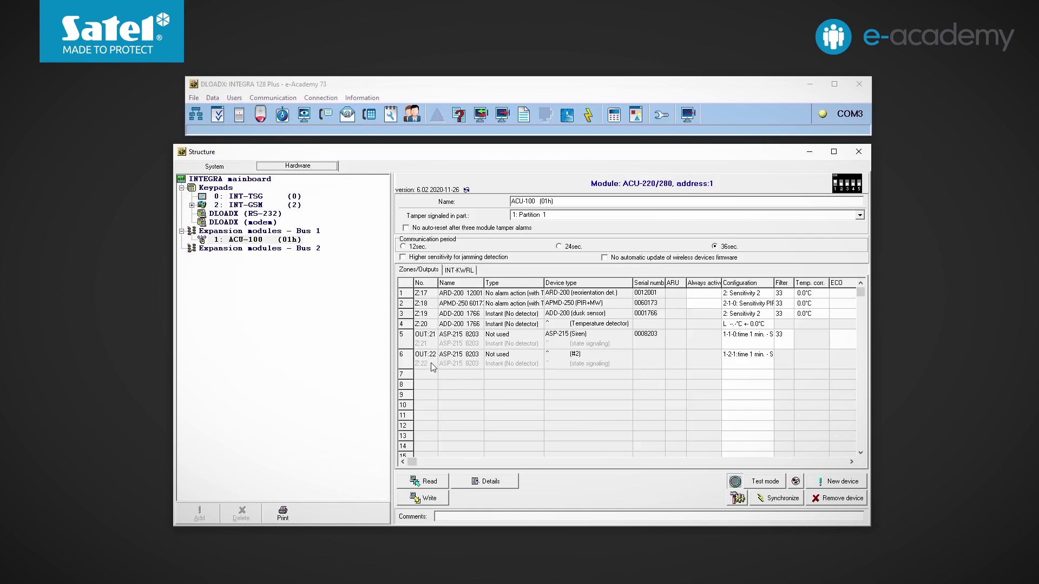
click(238, 117)
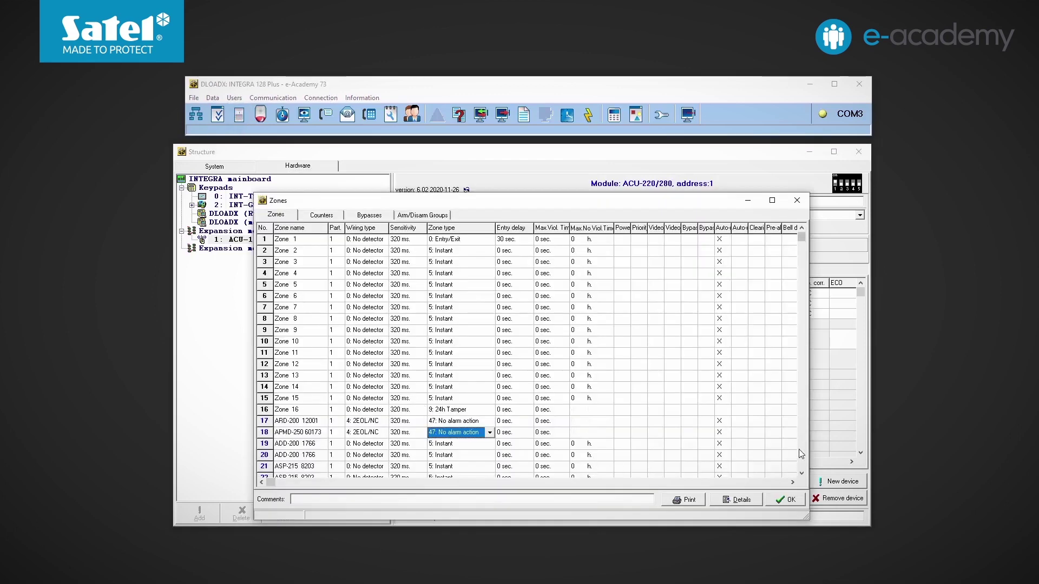
In the Zones window, set zones 19–22 wiring to 4: 2EOL/NC
click(801, 473)
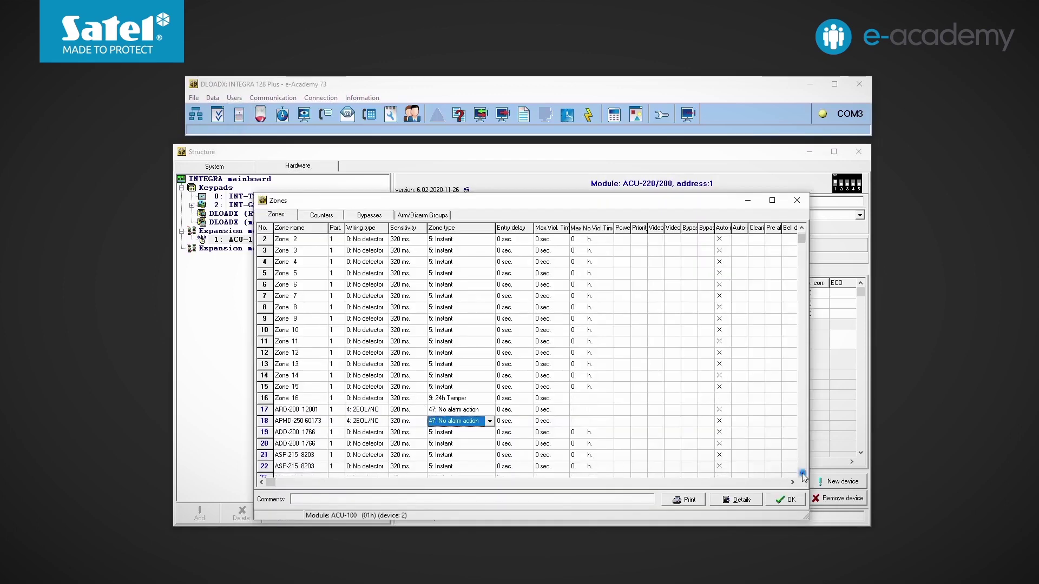
click(366, 409)
click(383, 410)
click(369, 442)
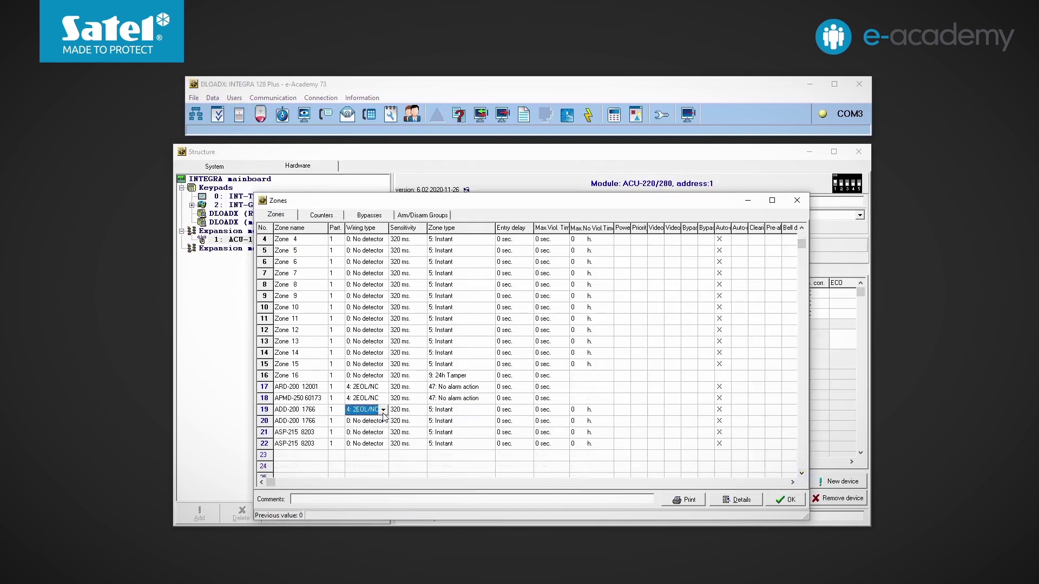
click(365, 421)
text(44)
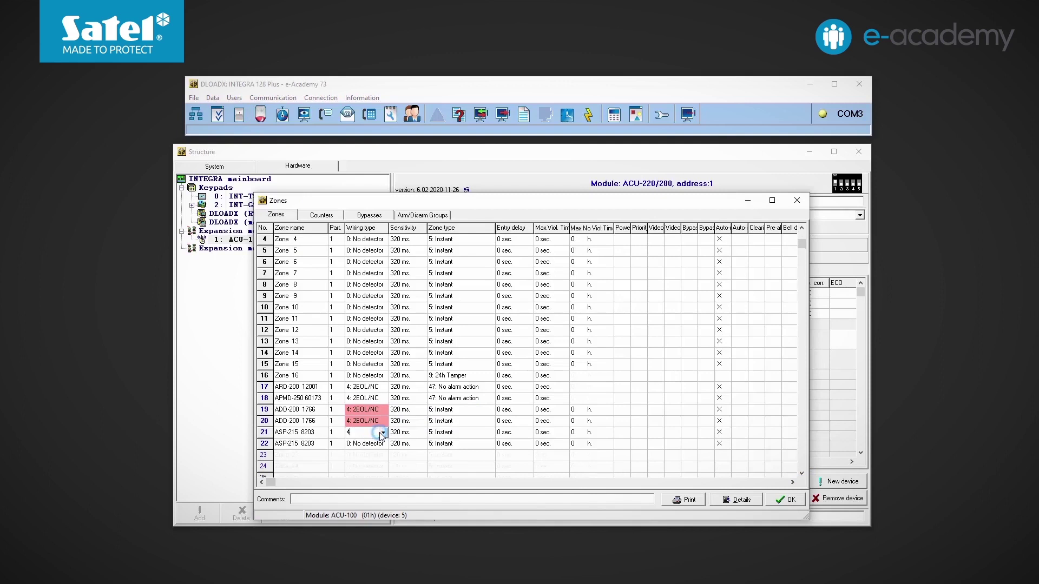
click(365, 443)
text(4: 2EOL/NC)
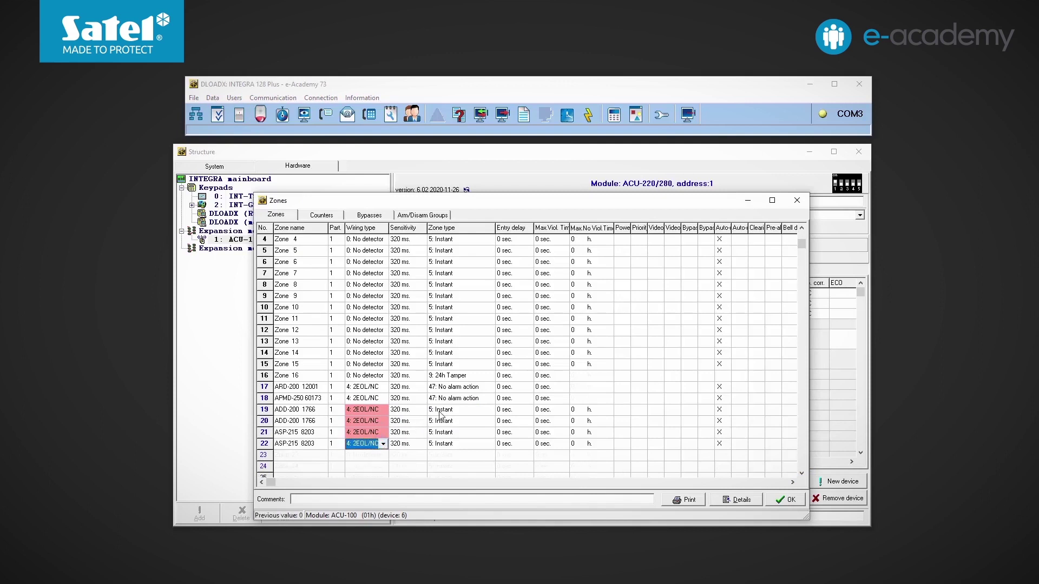
Set zones 19–22 to zone type 47: No alarm action and write the changes to the panel
click(440, 410)
text(47)
click(442, 421)
text(4)
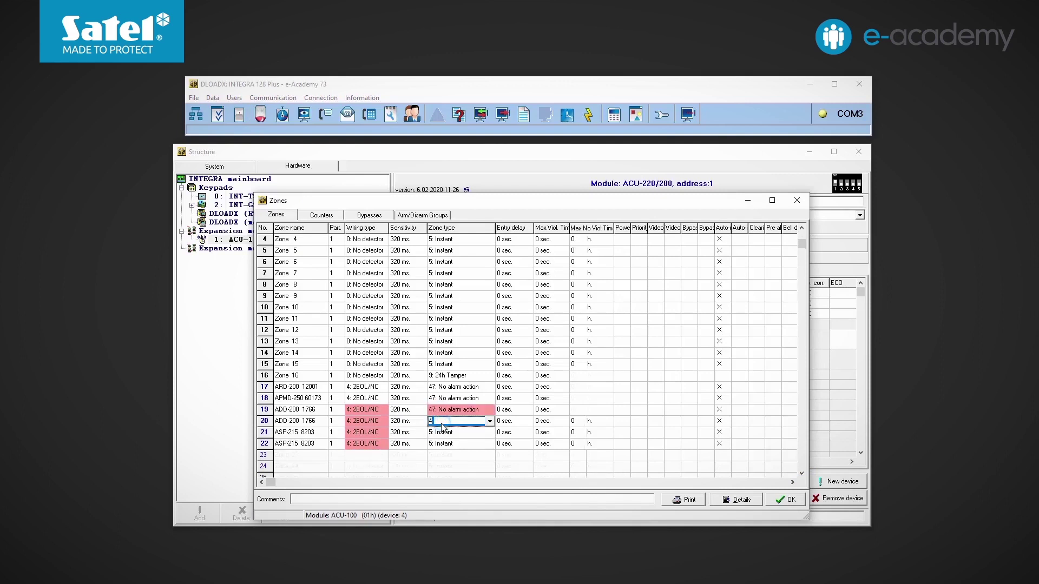
text(7: No alarm action)
click(445, 433)
text(47)
click(450, 444)
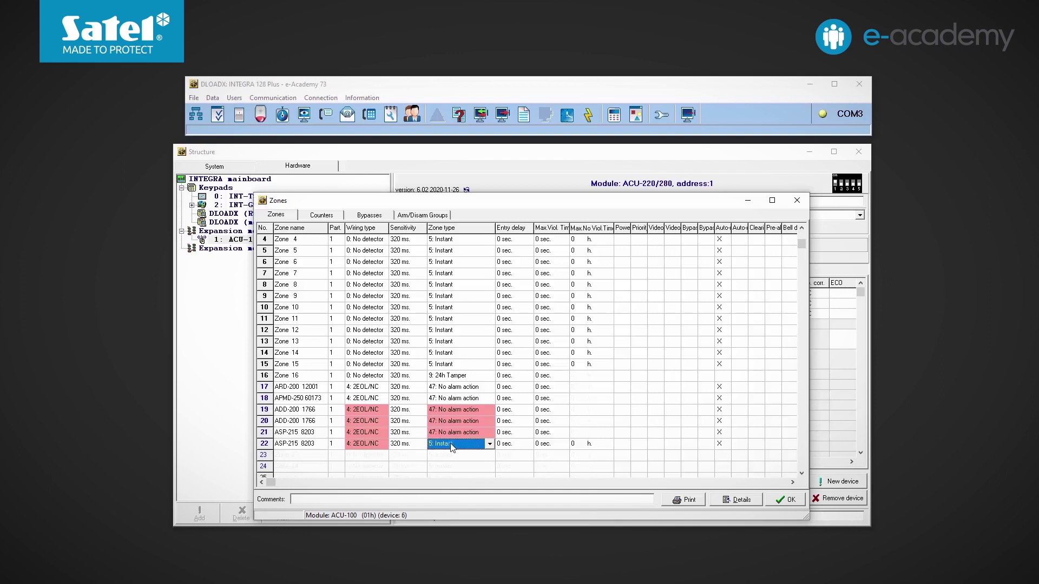
text(47: No alarm action)
click(503, 115)
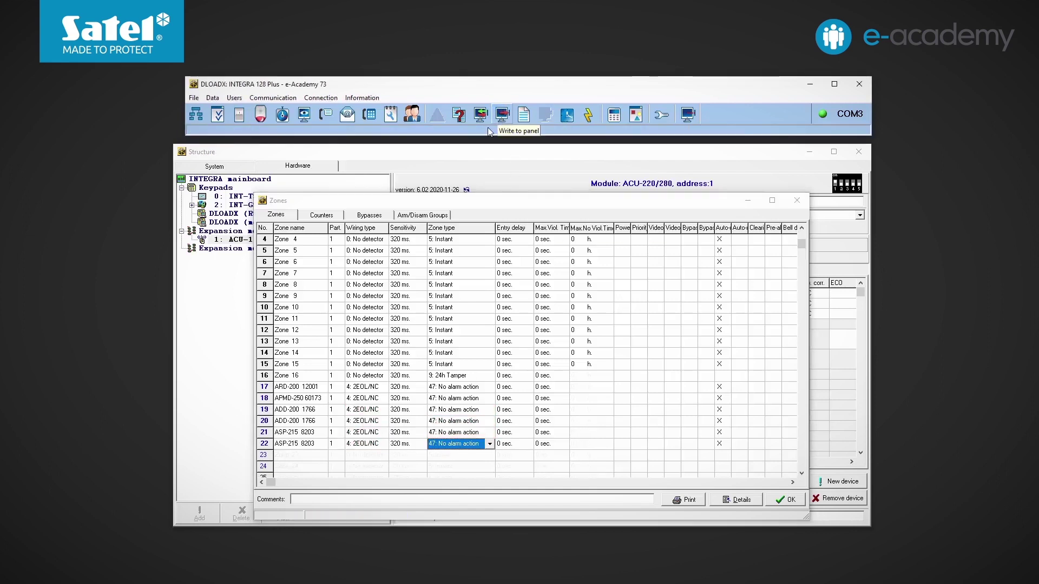
click(243, 197)
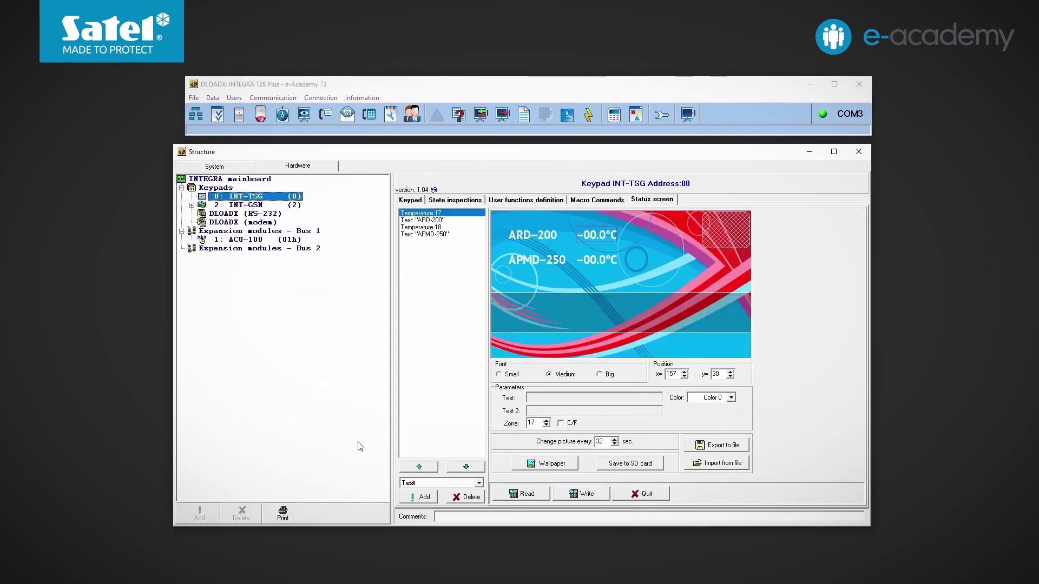
Add Temperature elements for zones 19 and 20 and place them on the third row
click(479, 484)
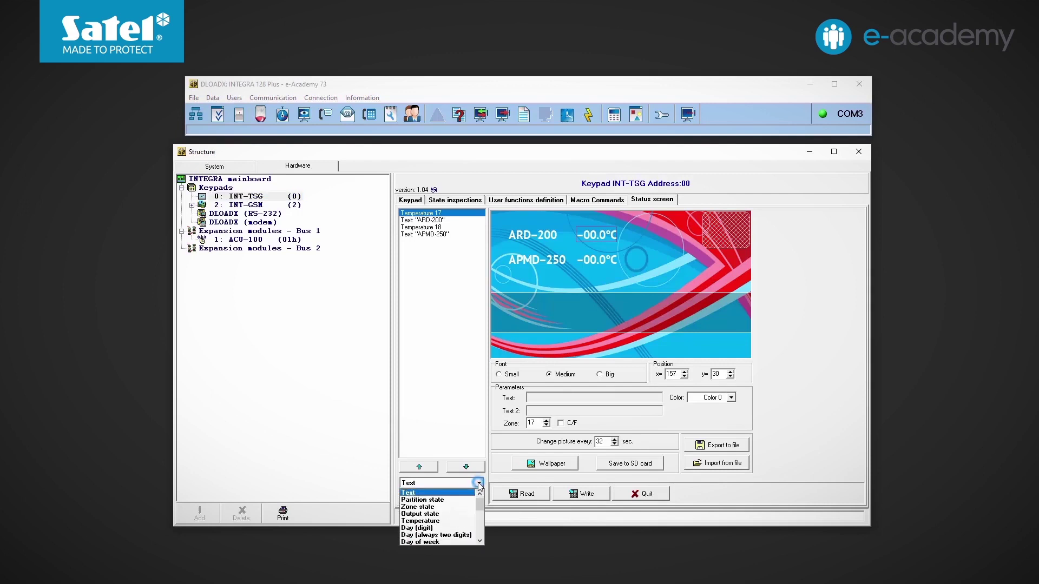
click(439, 522)
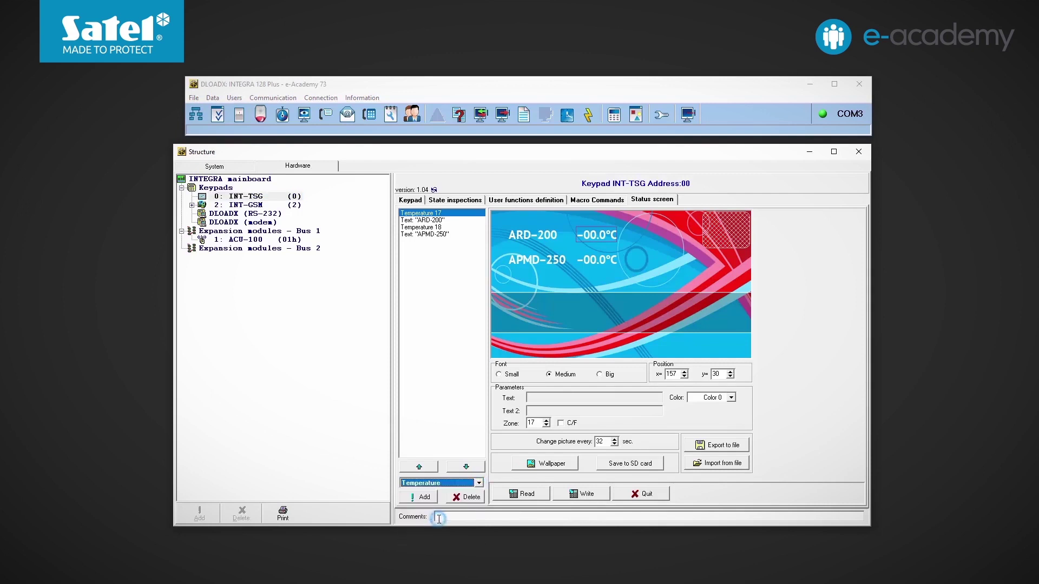
click(424, 497)
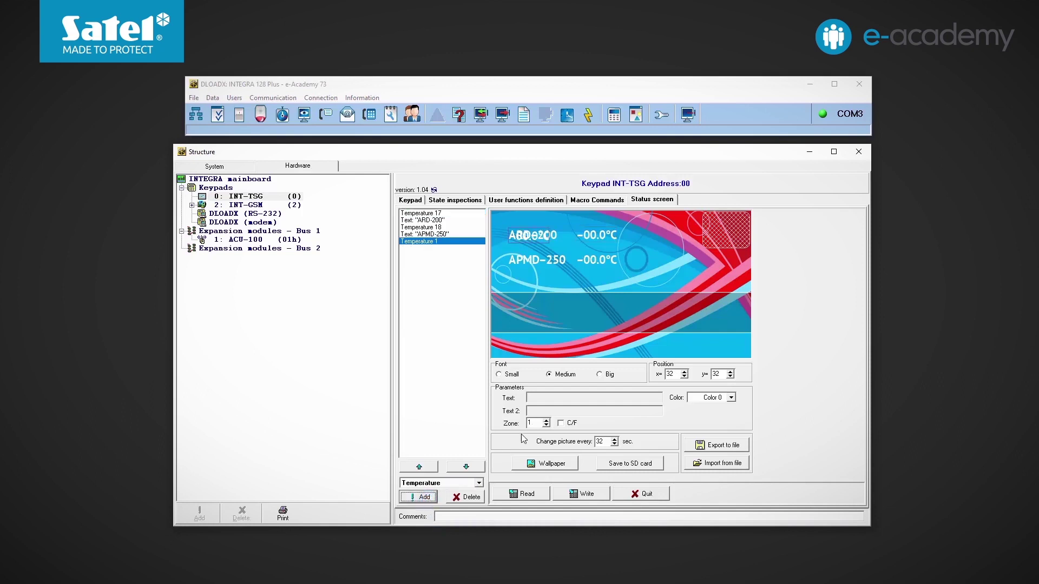
double_click(533, 423)
click(424, 497)
double_click(532, 423)
text(20)
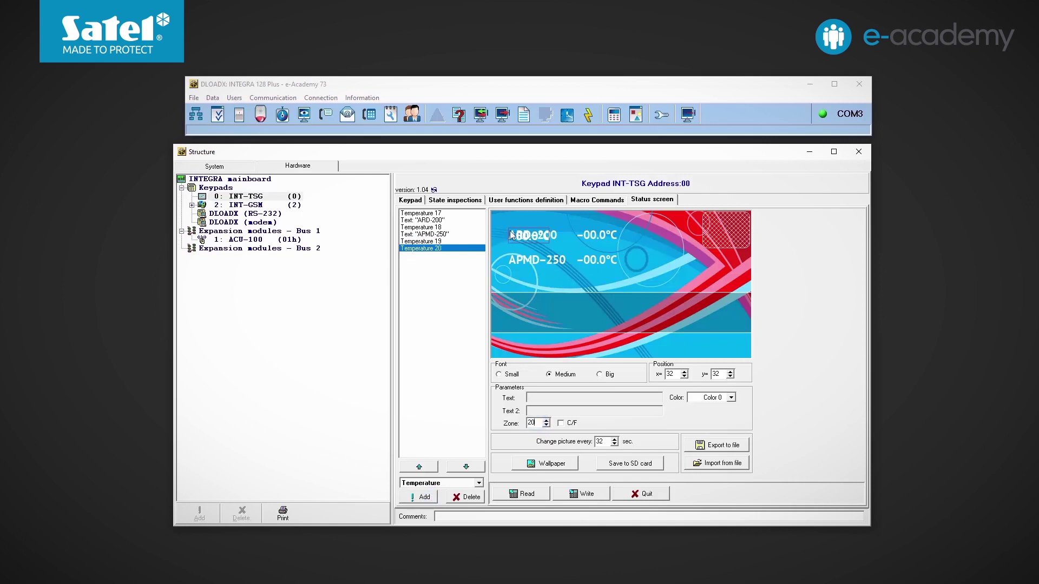
drag(528, 237, 596, 284)
drag(531, 237, 649, 286)
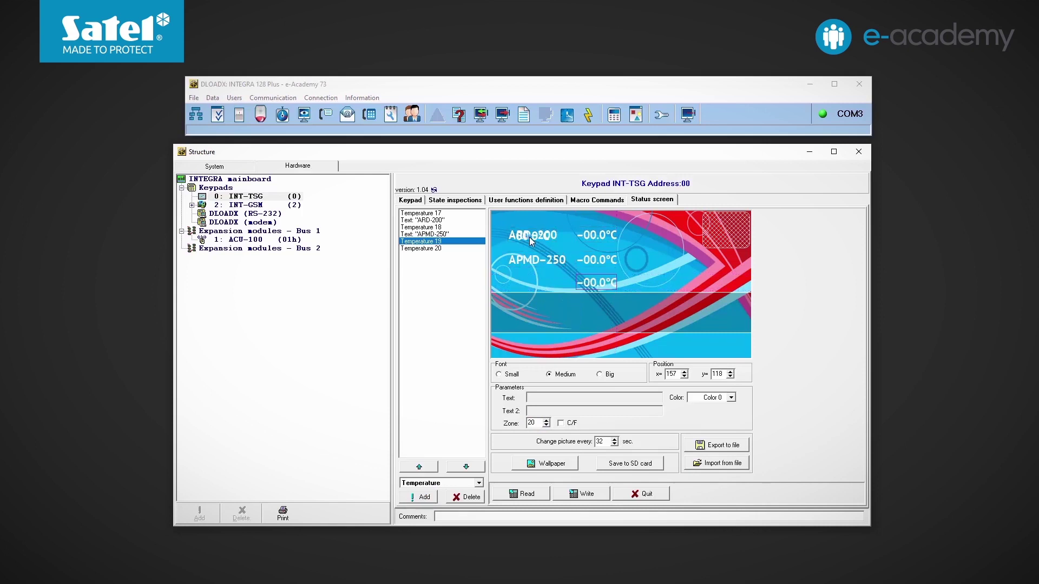
Add an 'ADD-200' text label and move it onto the third row
click(478, 483)
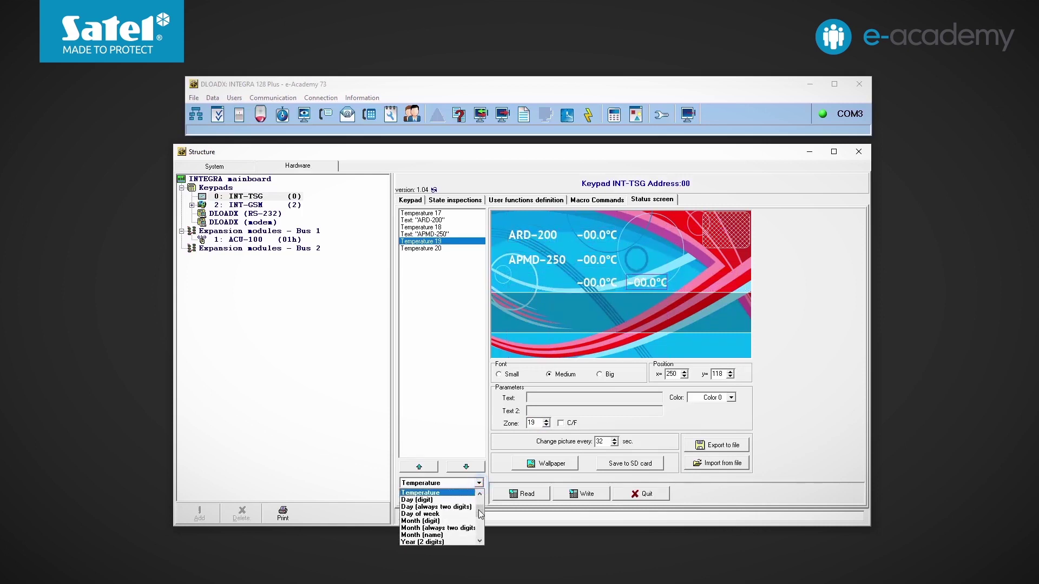
click(407, 492)
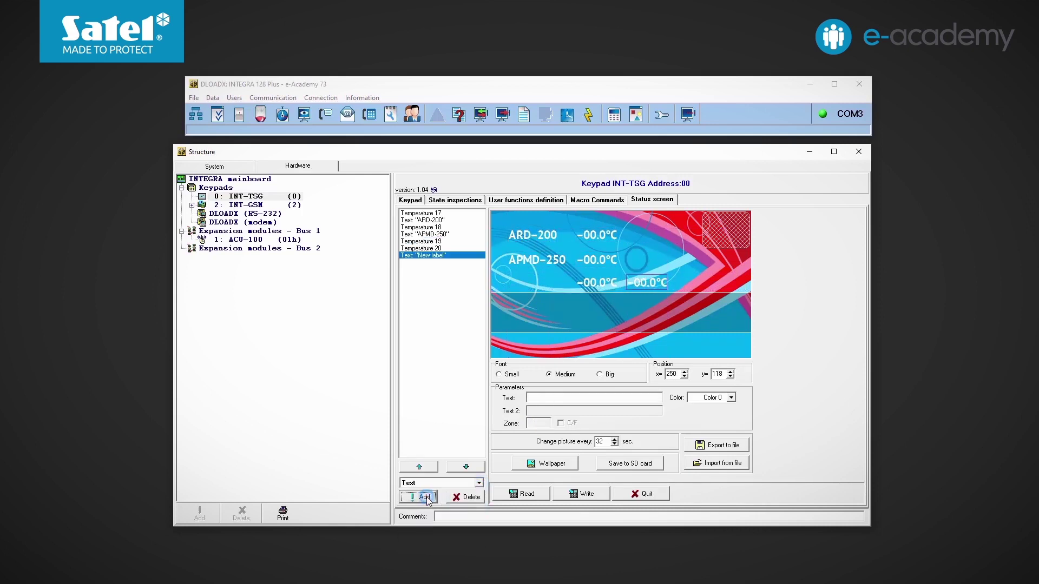
triple_click(559, 396)
text(ADD-200)
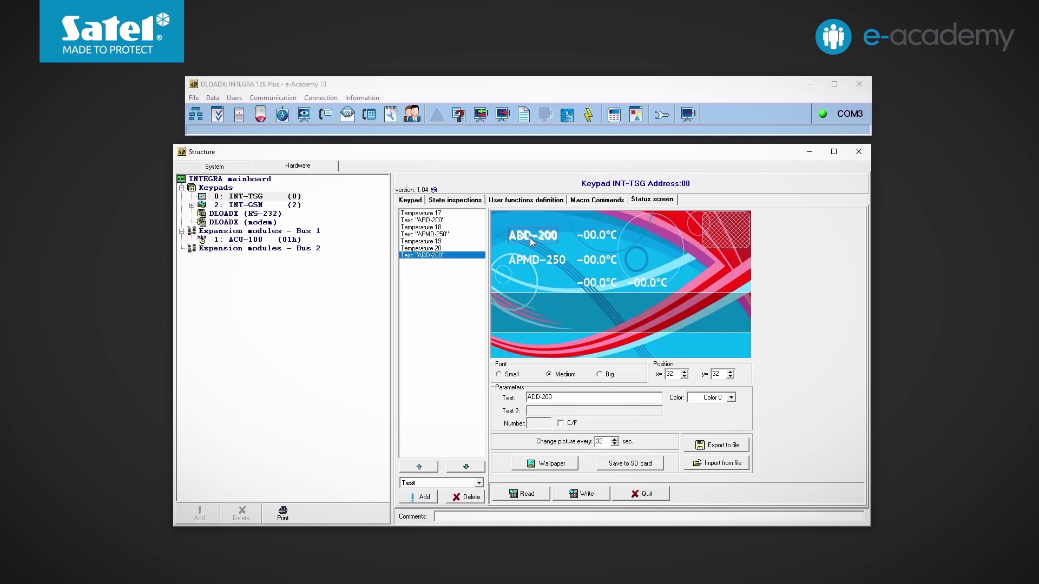
drag(531, 236, 530, 285)
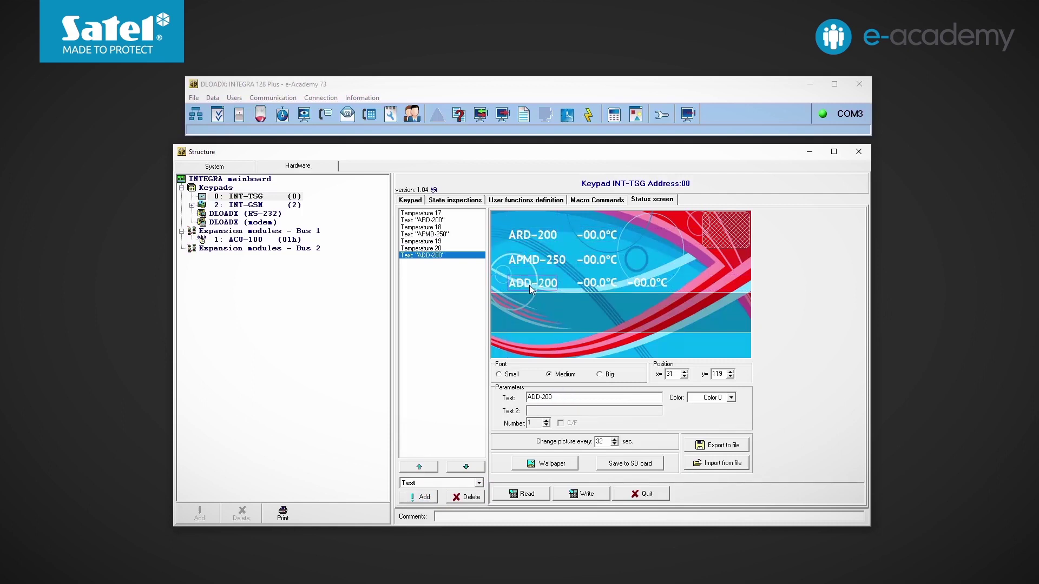
Add a zone 21 Temperature element and place it on a fourth row
click(479, 484)
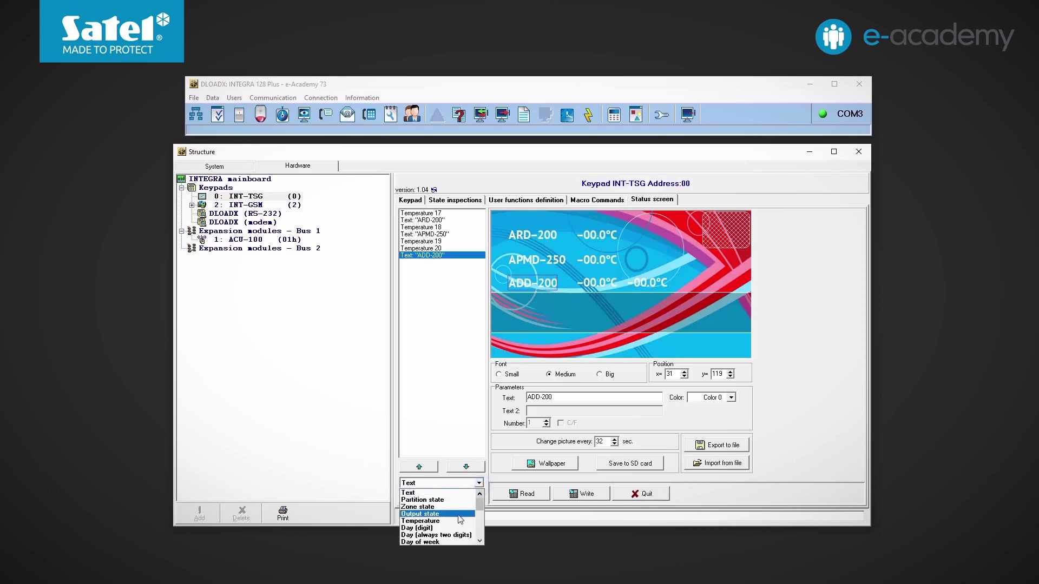
click(439, 521)
click(418, 496)
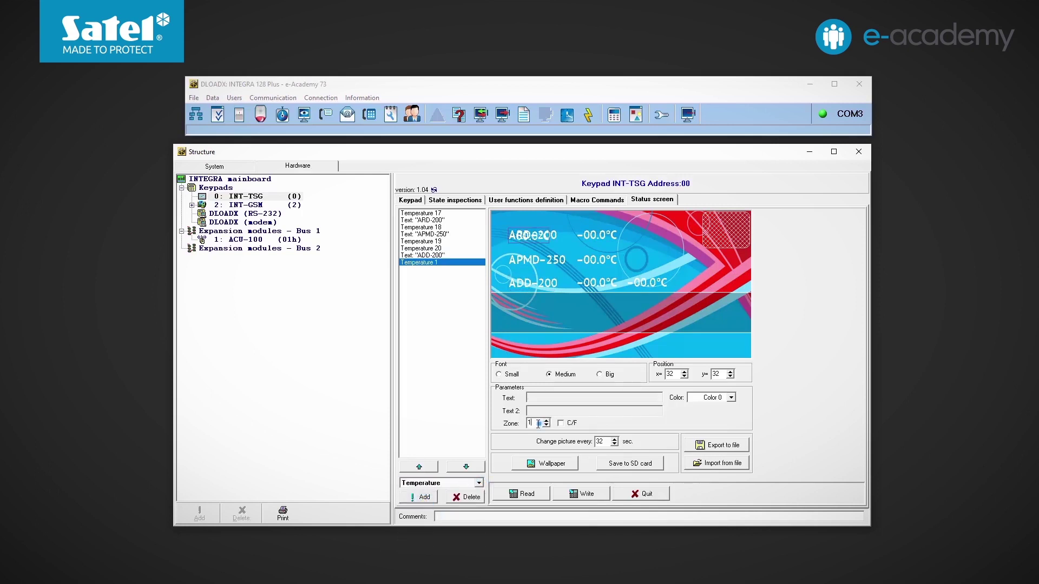
drag(539, 423, 515, 428)
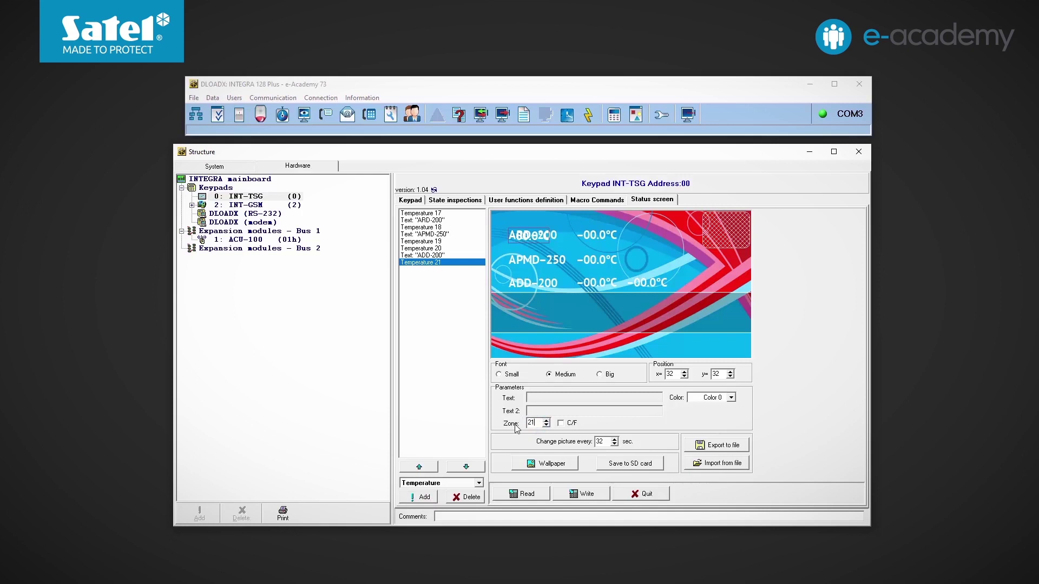
drag(537, 237, 595, 314)
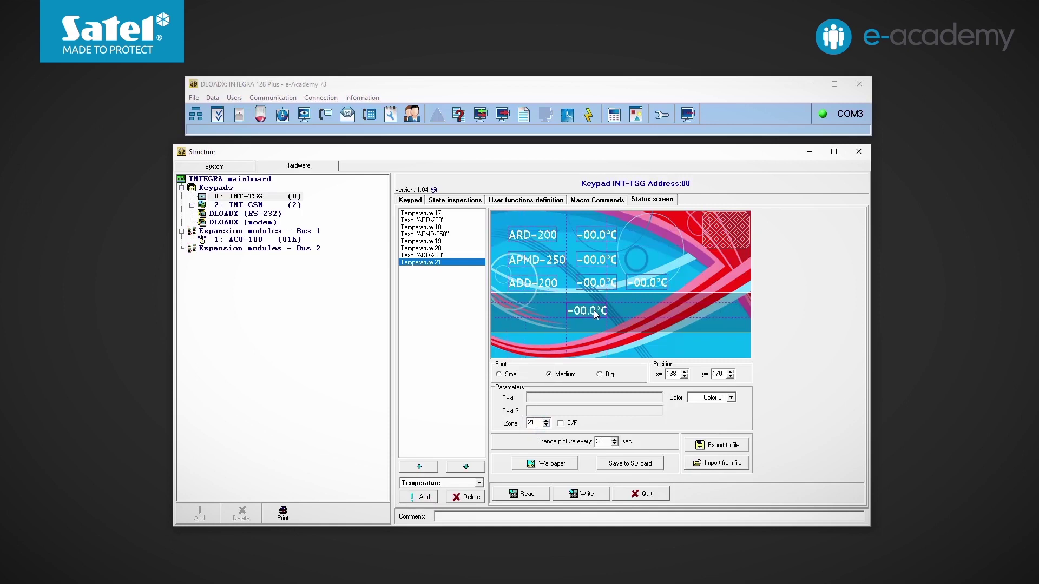
Add an 'ASP-215' text label aligned beside the zone 21 temperature
click(478, 483)
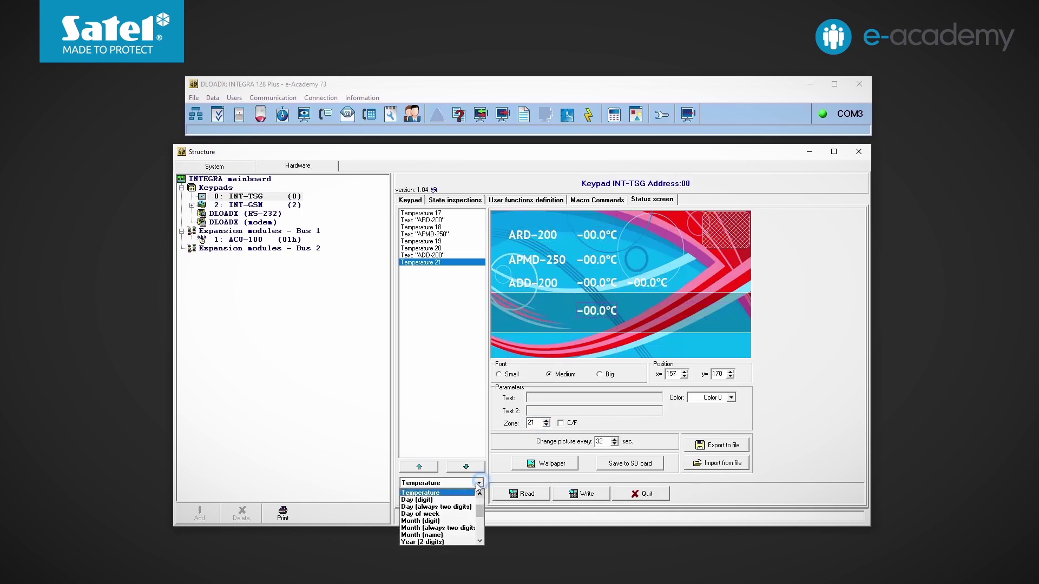
scroll(482, 507, down, 2)
click(439, 497)
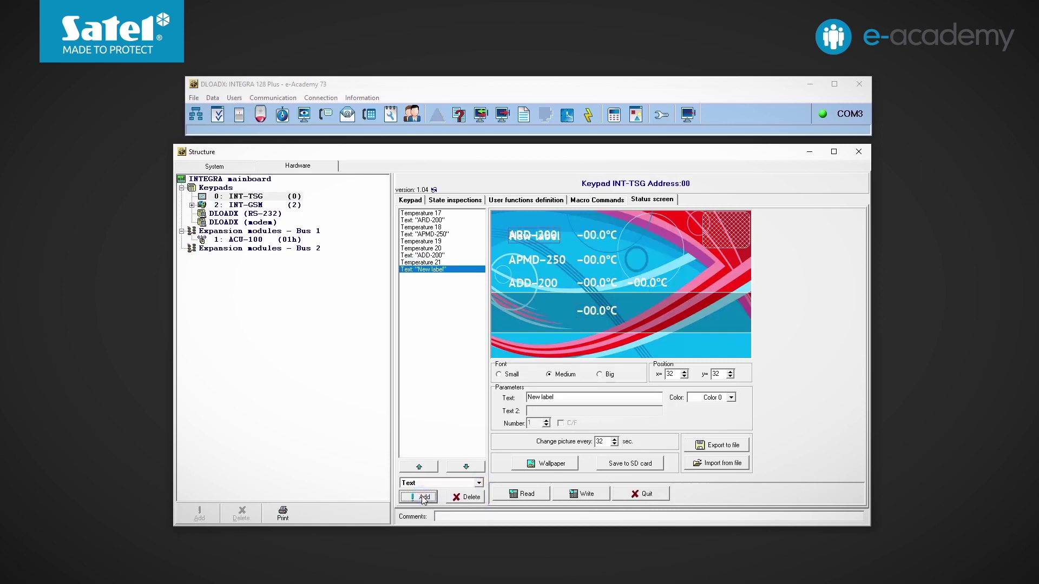
text(ASP-215)
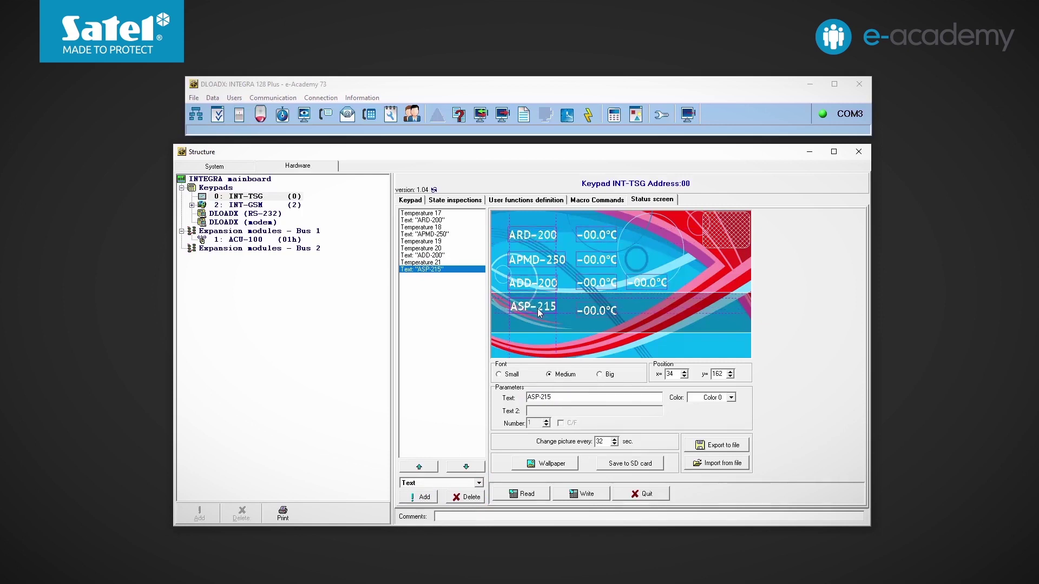
drag(537, 304, 535, 315)
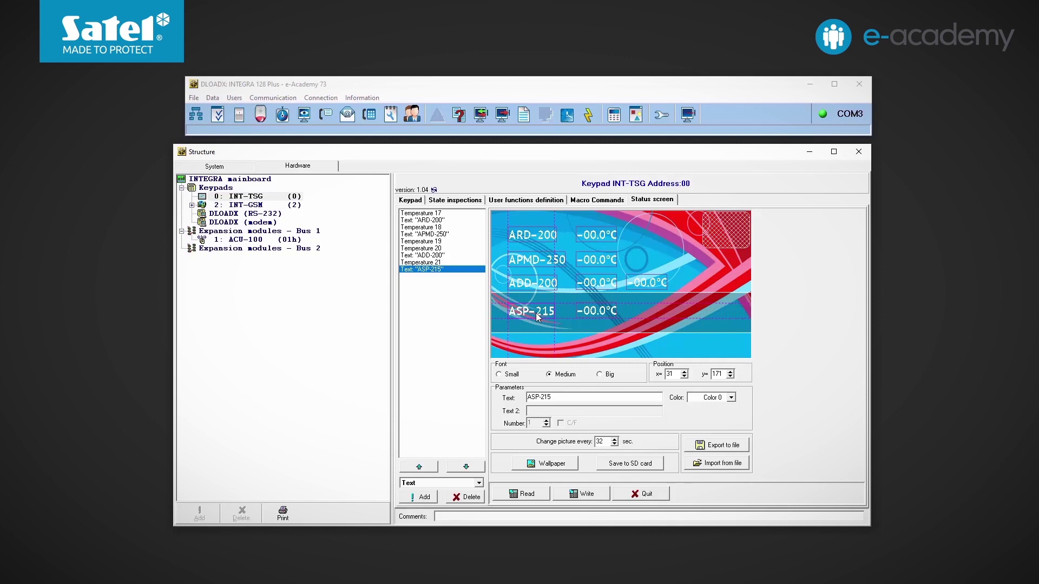
click(536, 316)
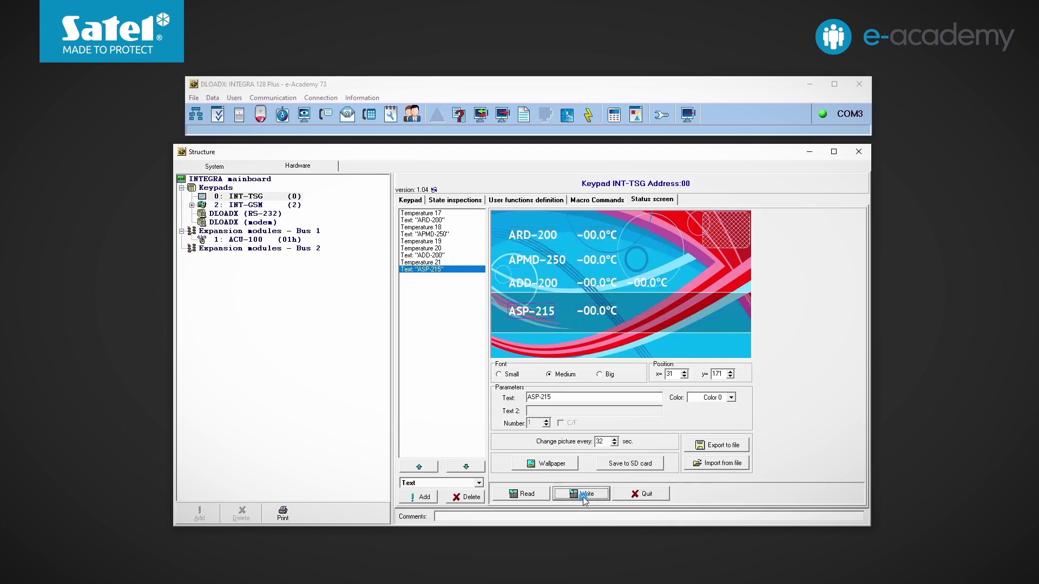
Write the status screen layout to the INT-TSG keypad
click(584, 496)
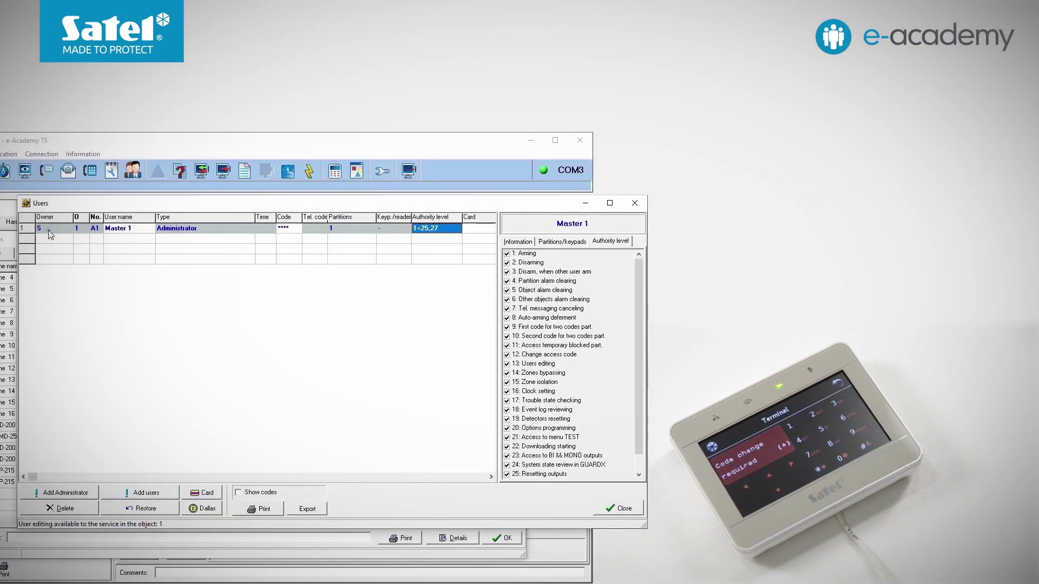
Select authority level item 21, Access to menu TEST, for Master 1
click(507, 437)
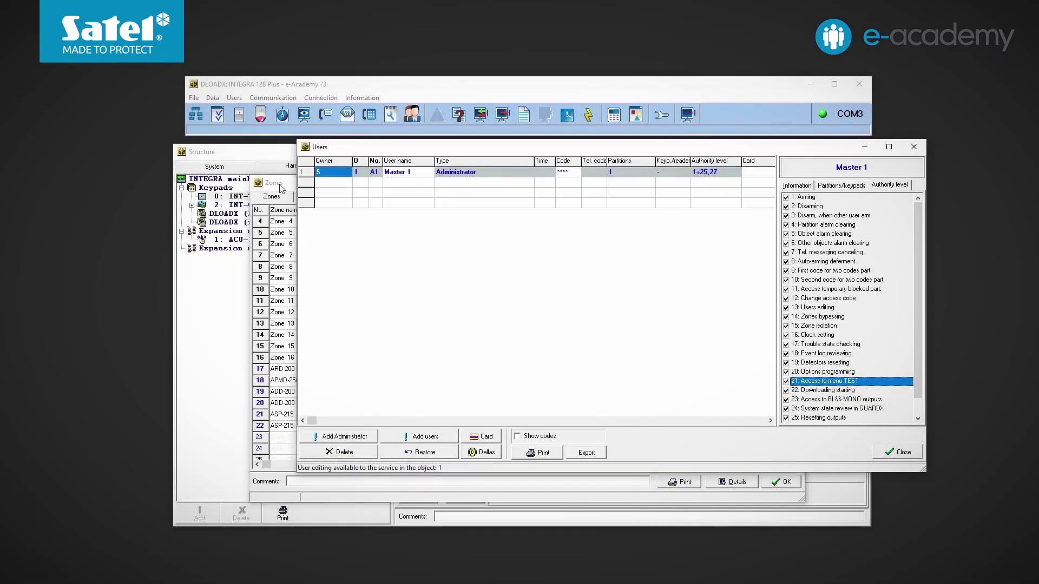
Review the zones' partition column and Master 1's partitions, then reselect the INT-TSG keypad
click(281, 185)
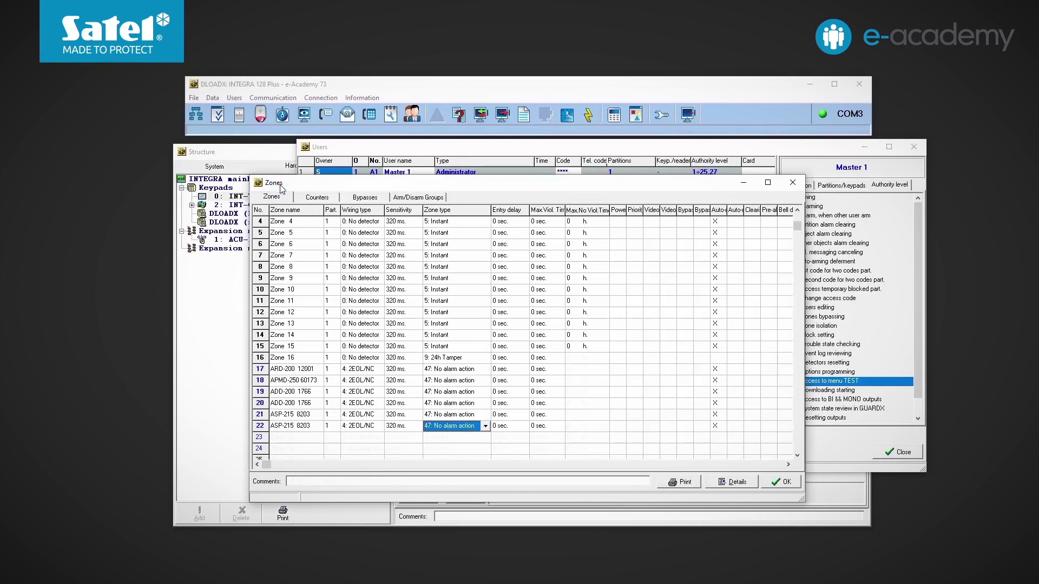
click(333, 211)
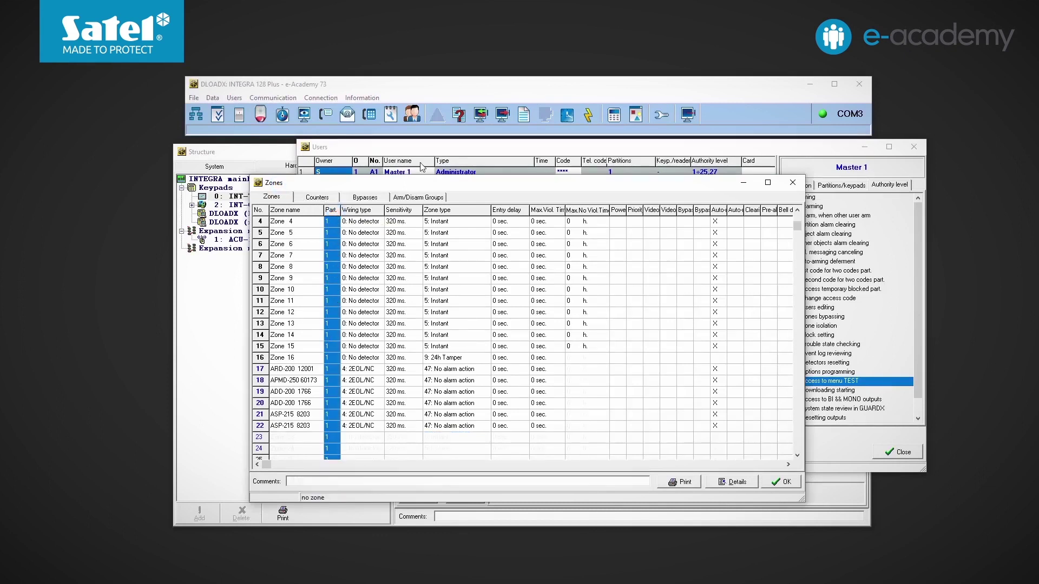
click(447, 146)
click(626, 175)
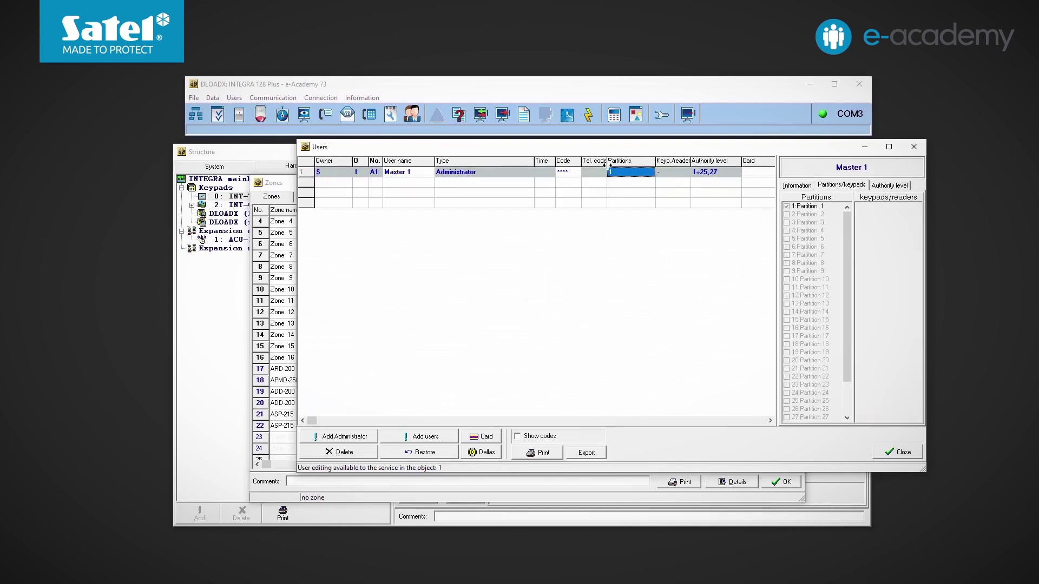
click(250, 157)
click(244, 197)
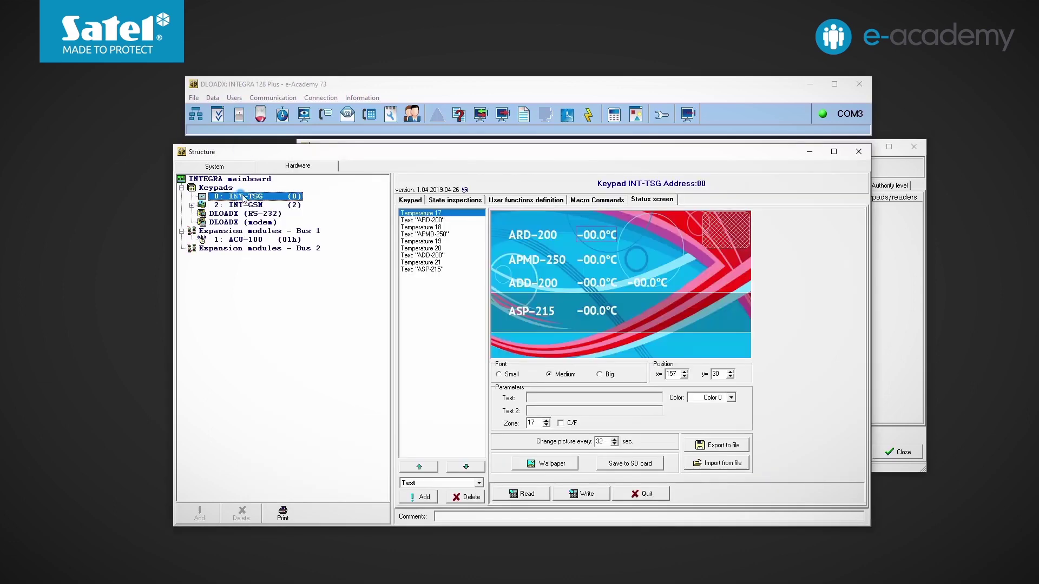
Show the Keypad tab with the INT-TSG keypad's general settings
click(411, 201)
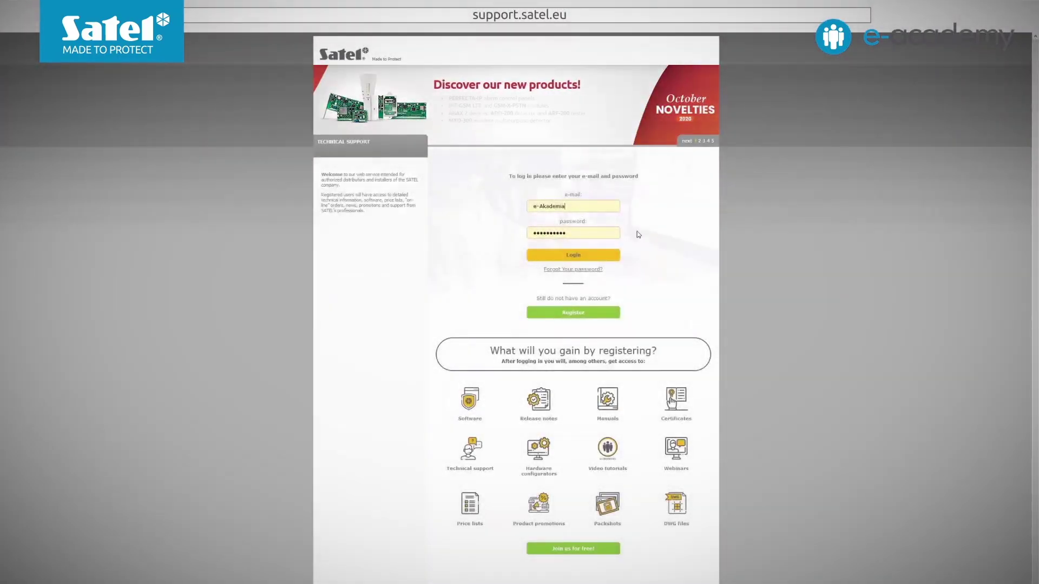
Log in to Satel technical support and go through e-Academy to Webinar recordings
click(572, 255)
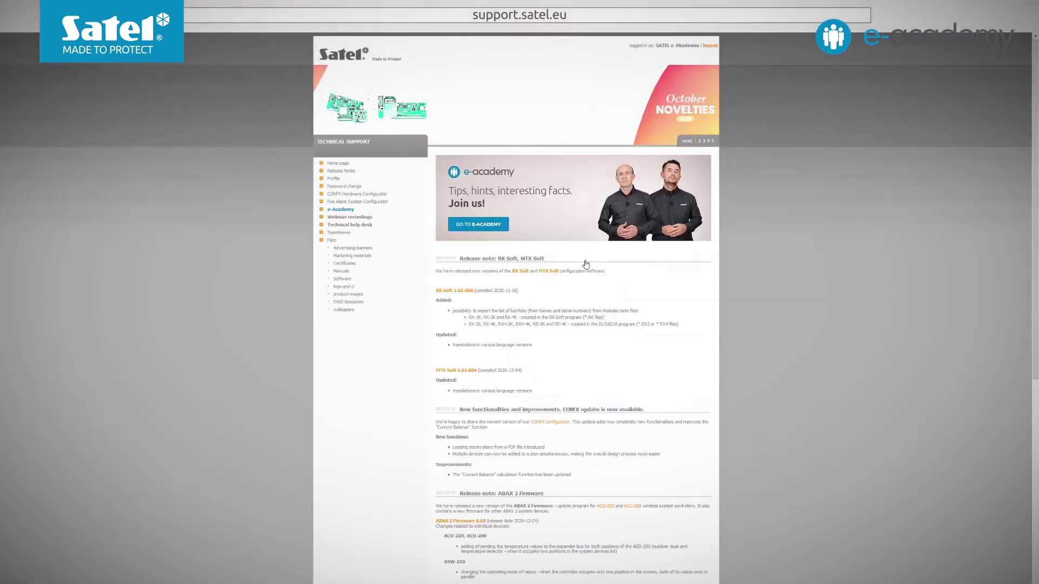
click(340, 209)
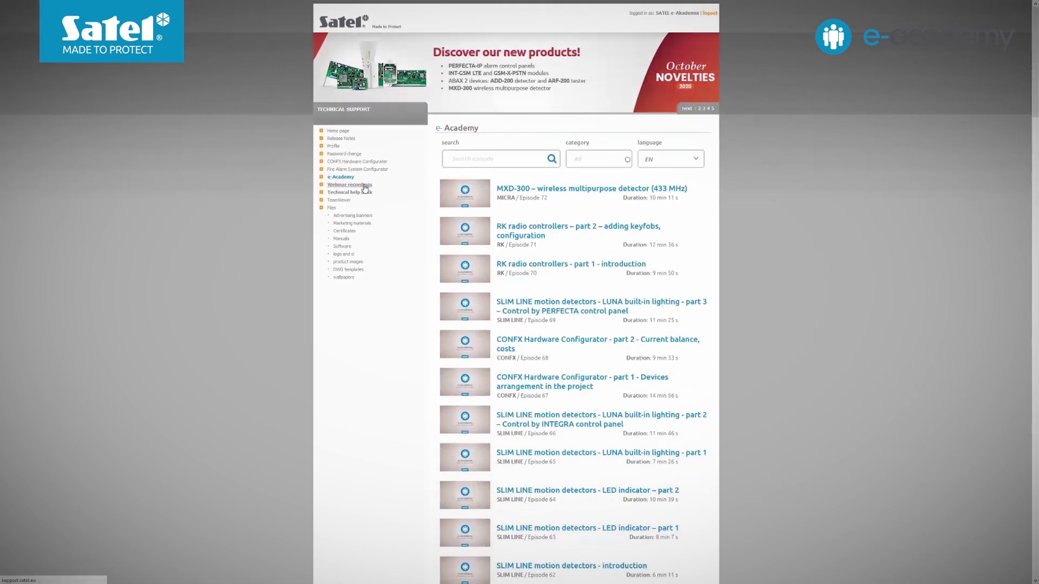
click(349, 185)
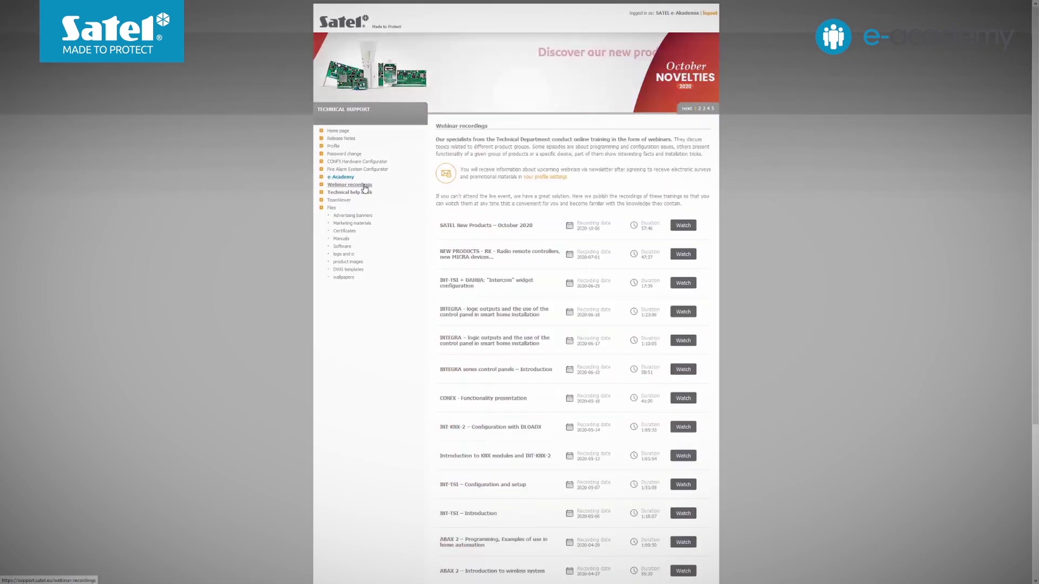